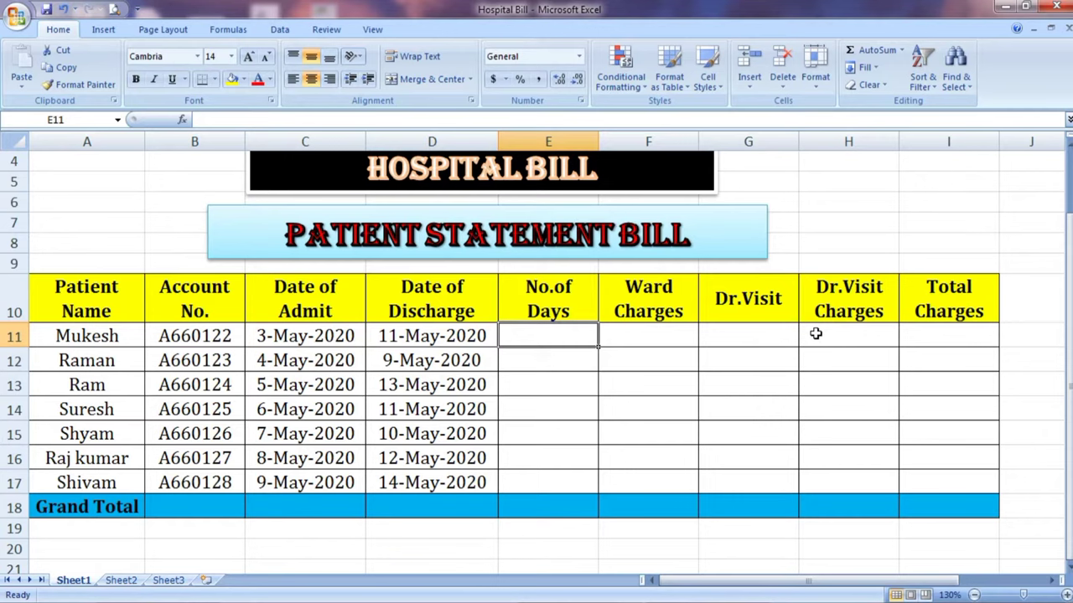
Step: Begin a new formula with '=' in the No.of Days cell E11
left_click(929, 340)
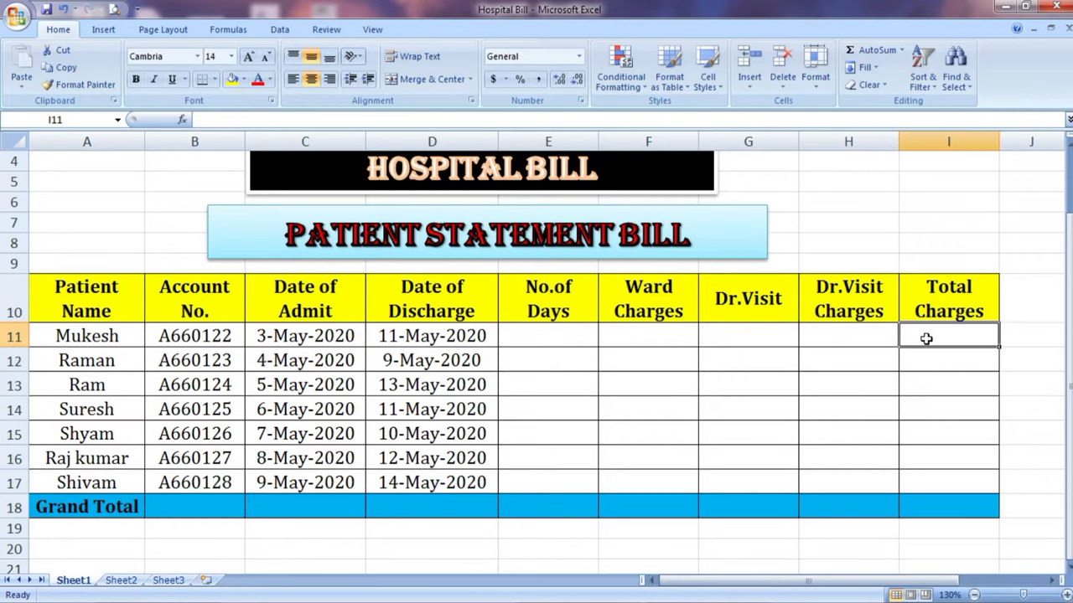
left_click(580, 337)
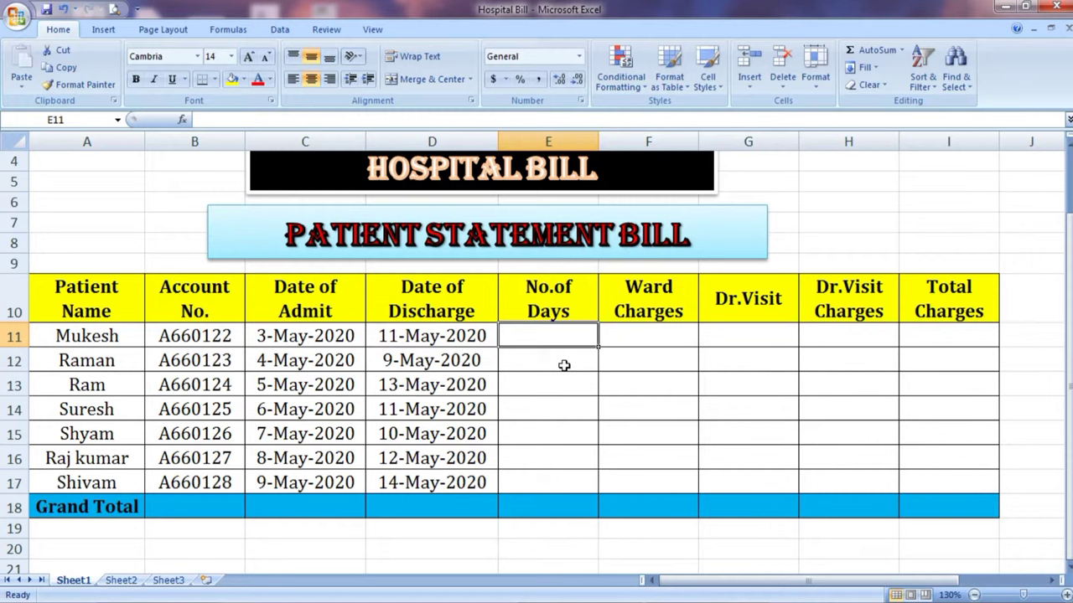
type("=")
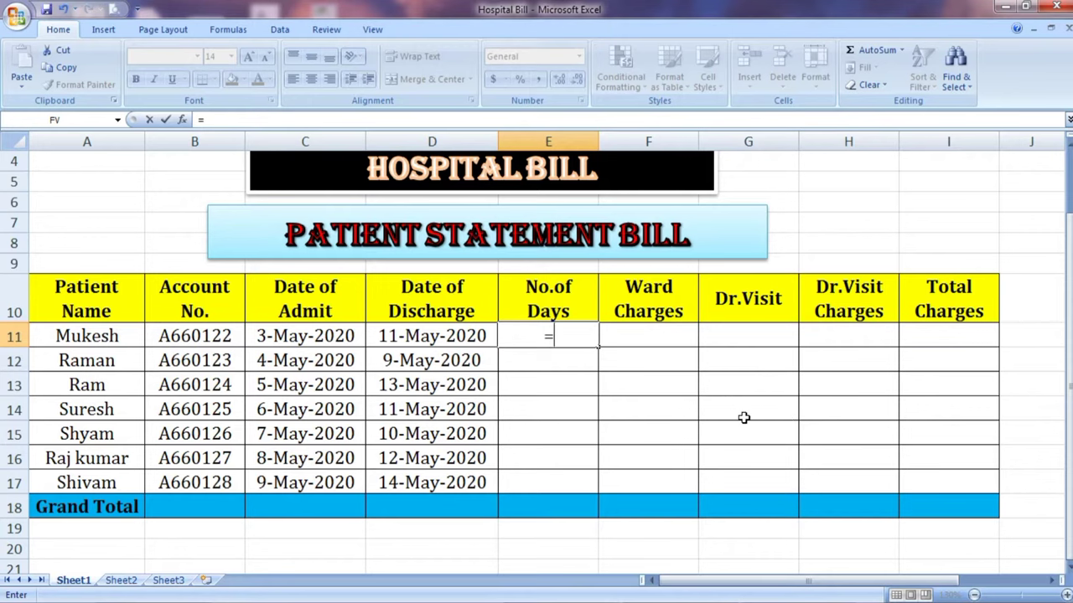
Step: Complete =D11-C11 in E11 so the first patient shows 8 days
left_click(460, 337)
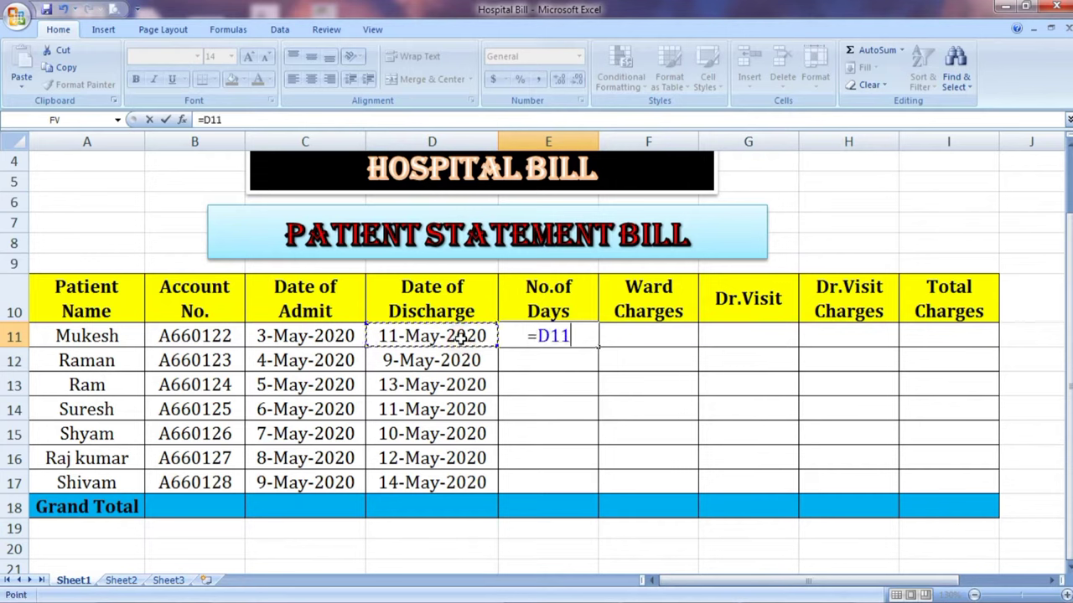
type("-")
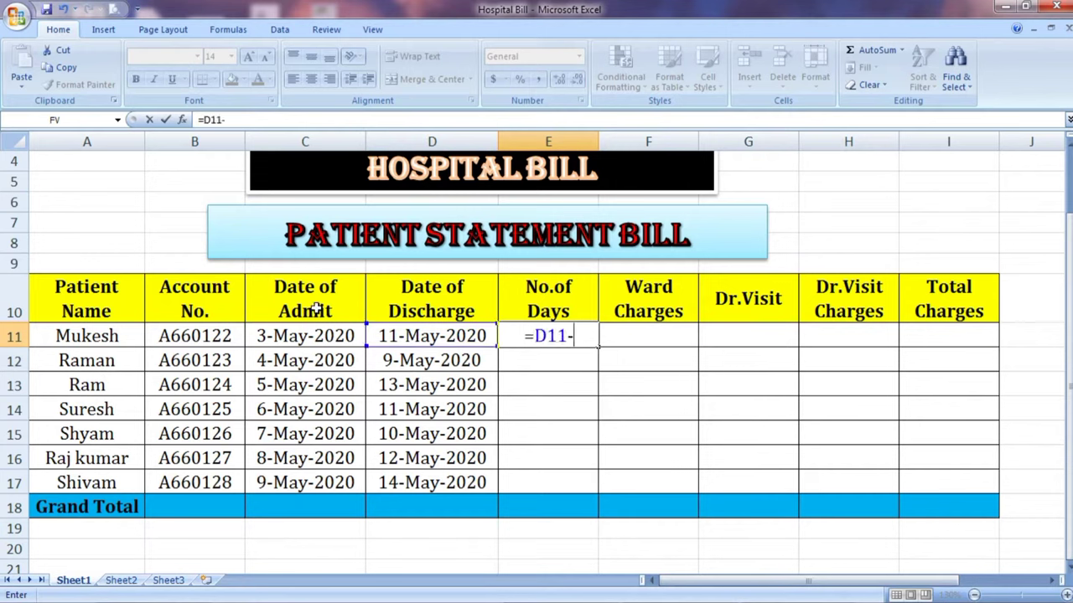
left_click(314, 337)
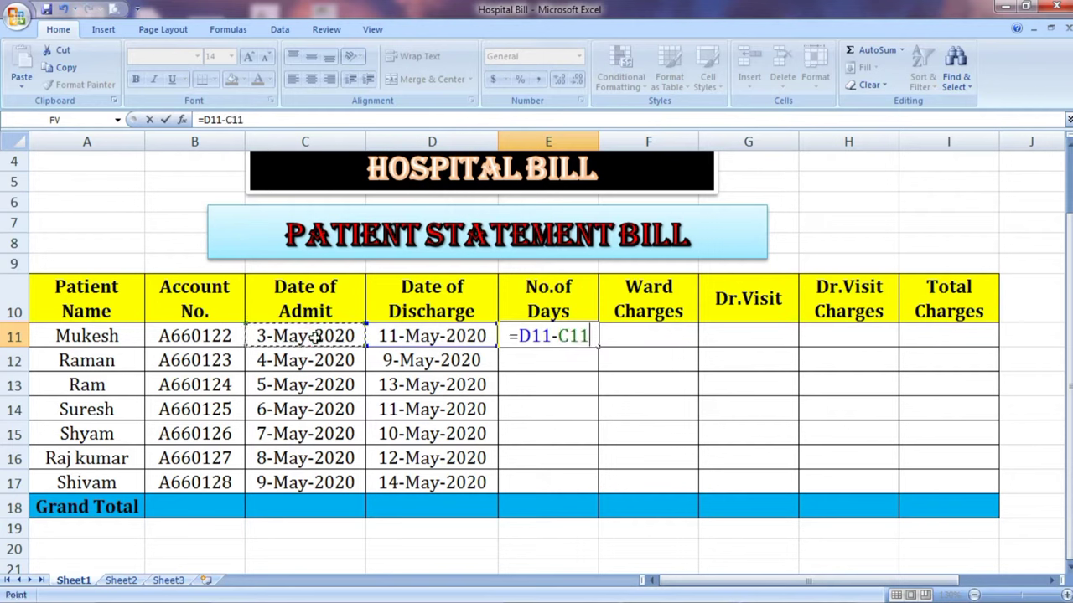
key("Return")
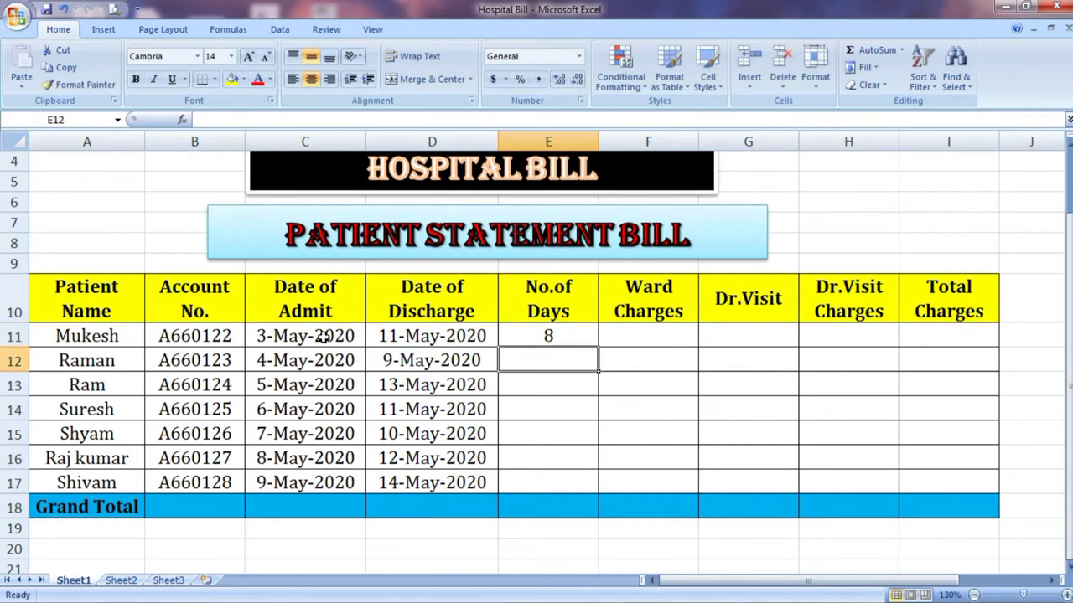
Step: Copy the days formula down to E17, giving 5, 8, 5, 3, 4 and 5
left_click(540, 334)
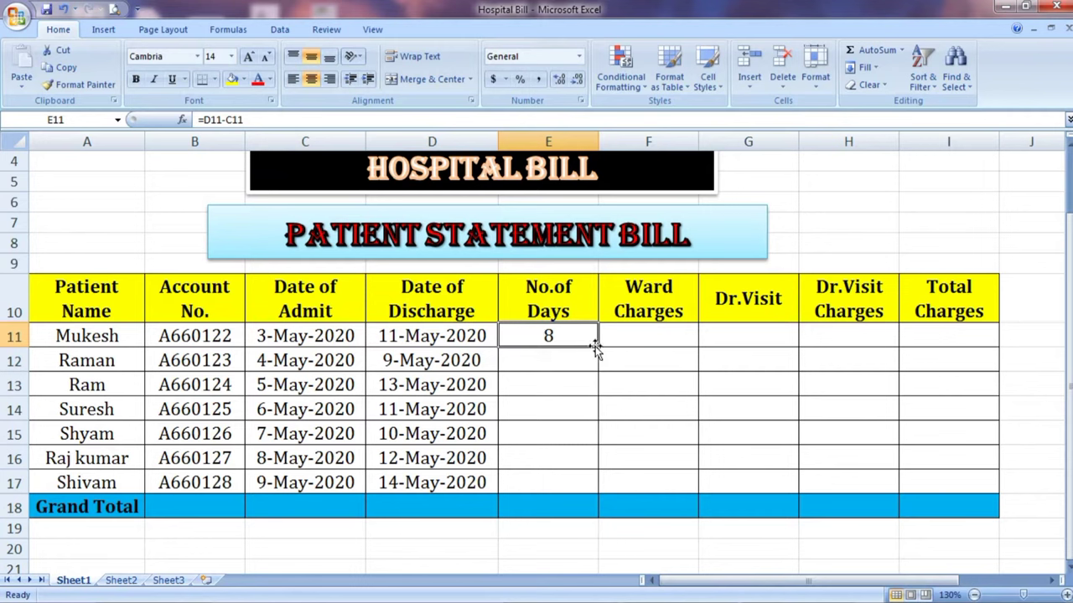
left_click_drag(598, 346, 575, 489)
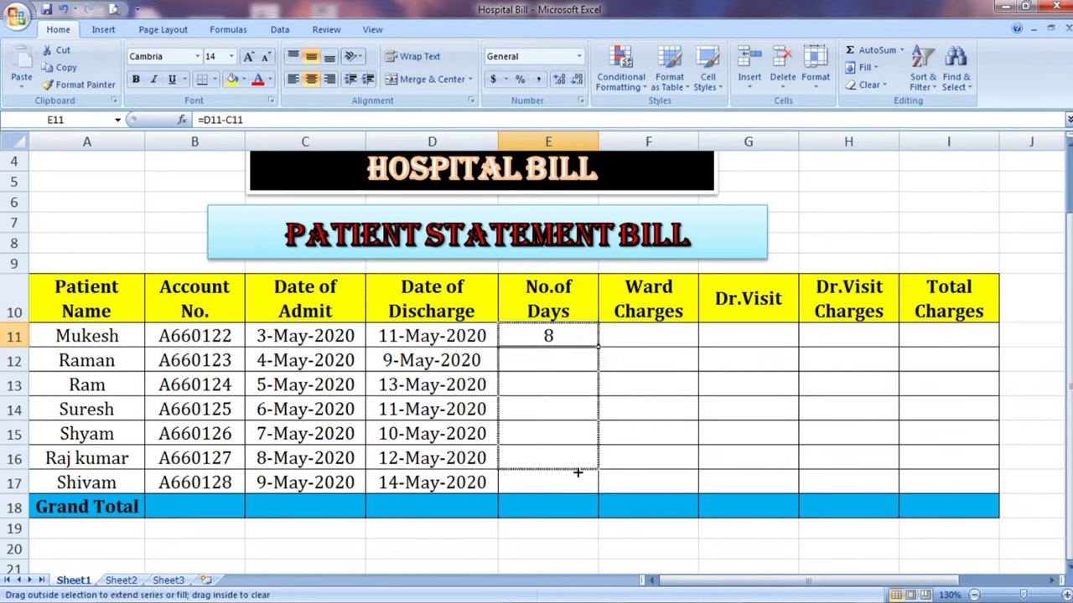
left_click(563, 353)
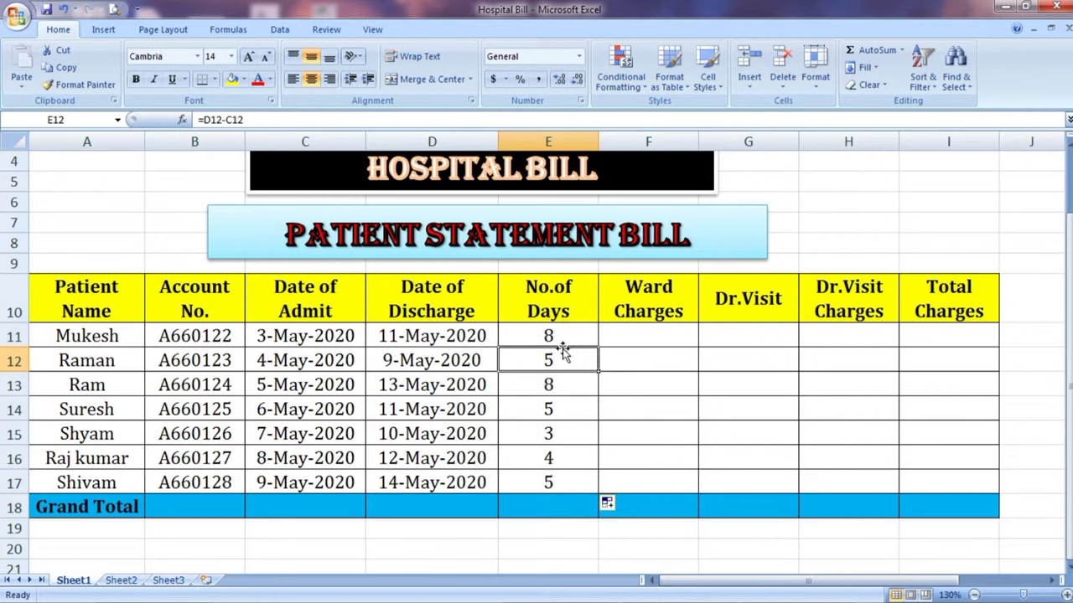
left_click(621, 337)
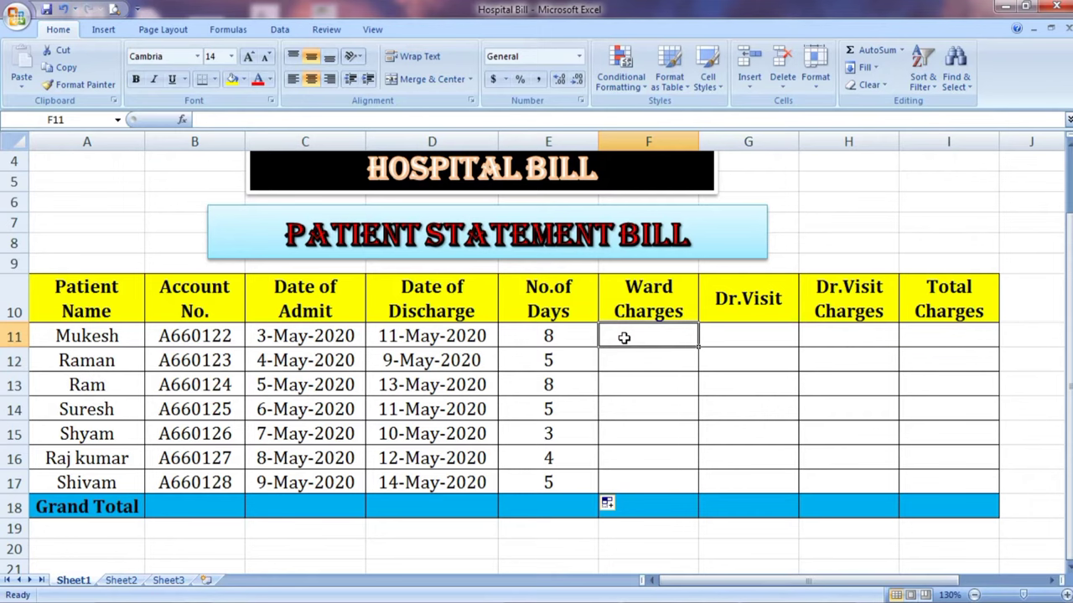
Step: Enter 400 in F11 and fill it down Ward Charges to F17
type("4")
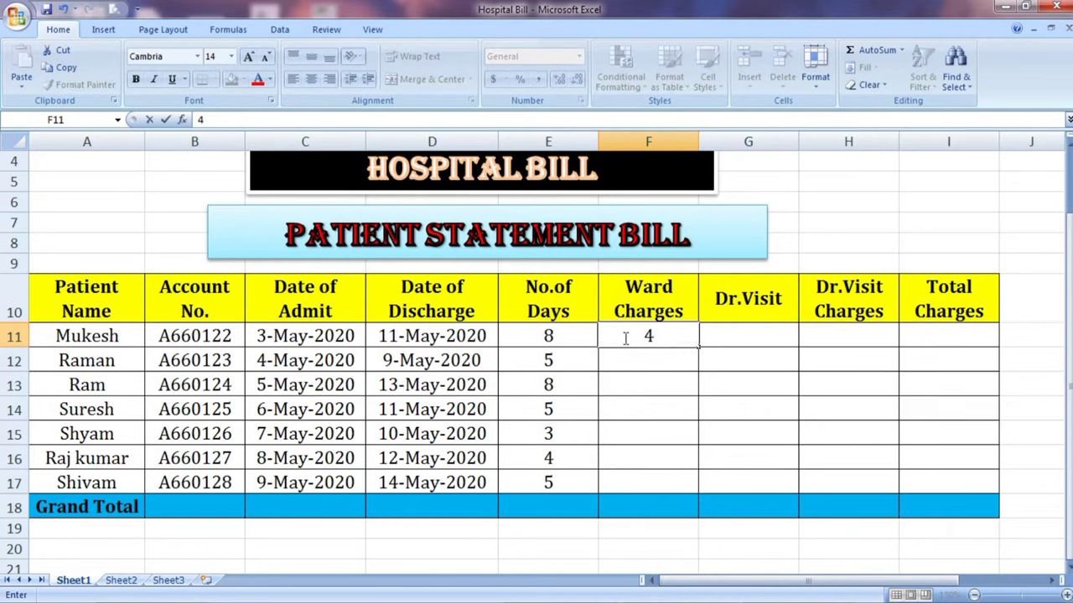
type("00")
key("Return")
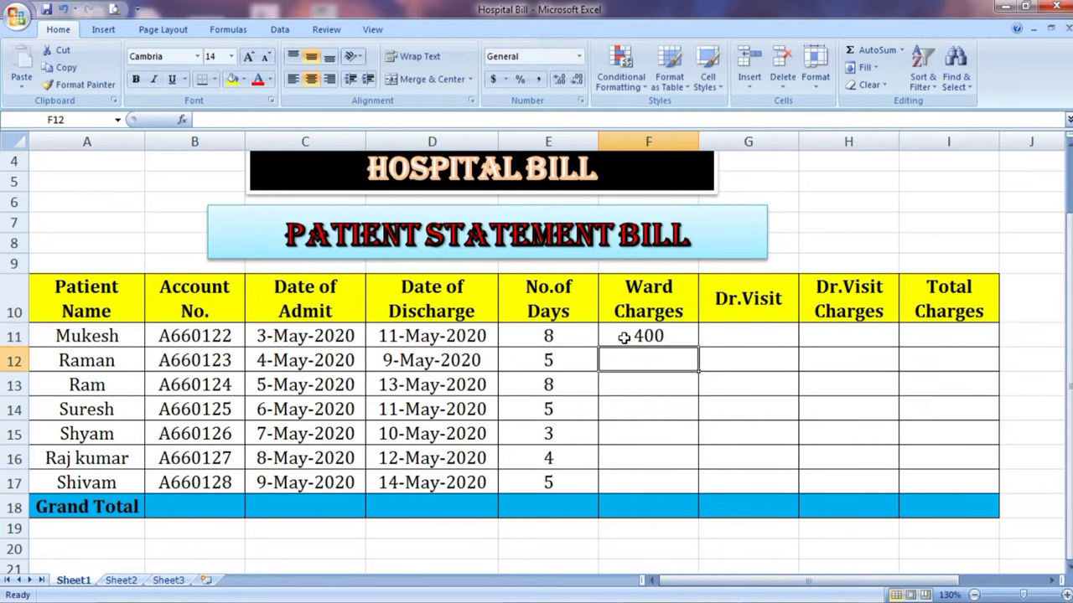
left_click(633, 336)
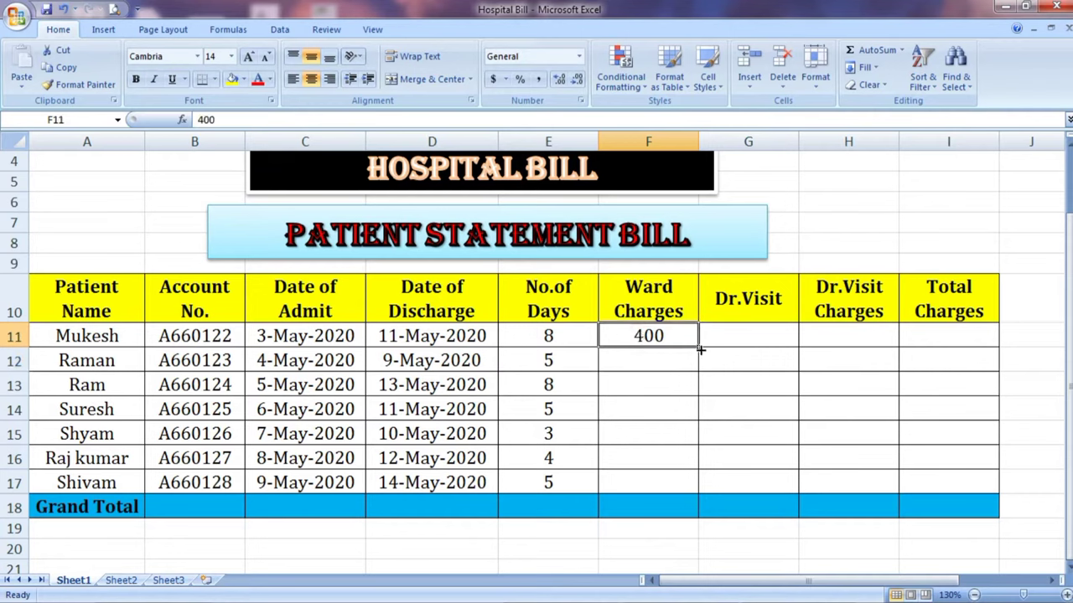
left_click_drag(698, 349, 677, 489)
left_click(680, 400)
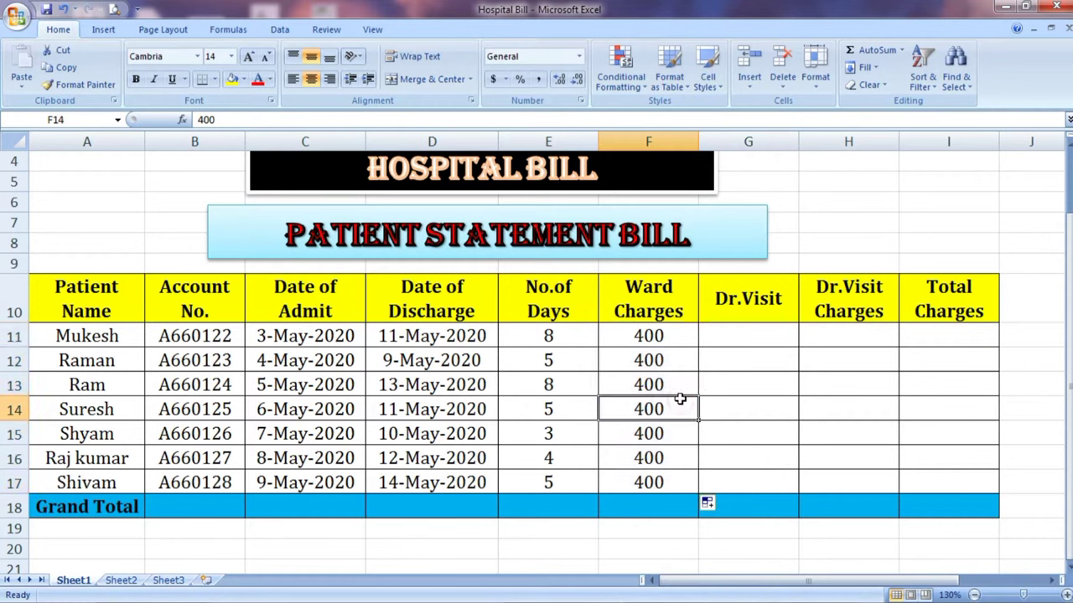
left_click(727, 336)
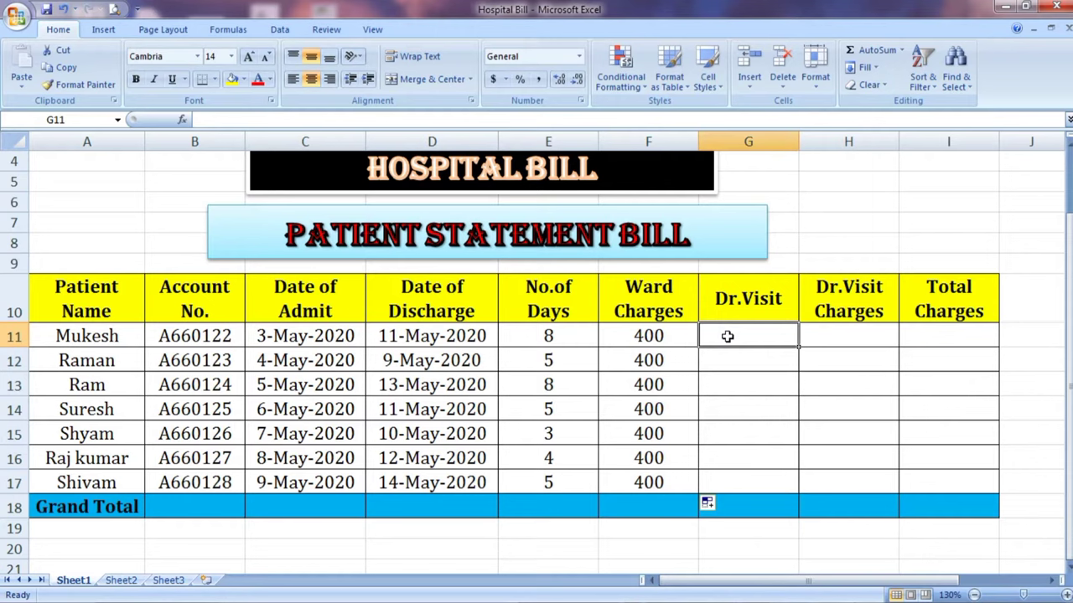
Step: Enter doctor visit counts 3, 2, 4, 6, 4, 6 and 3 into G11:G17
type("3")
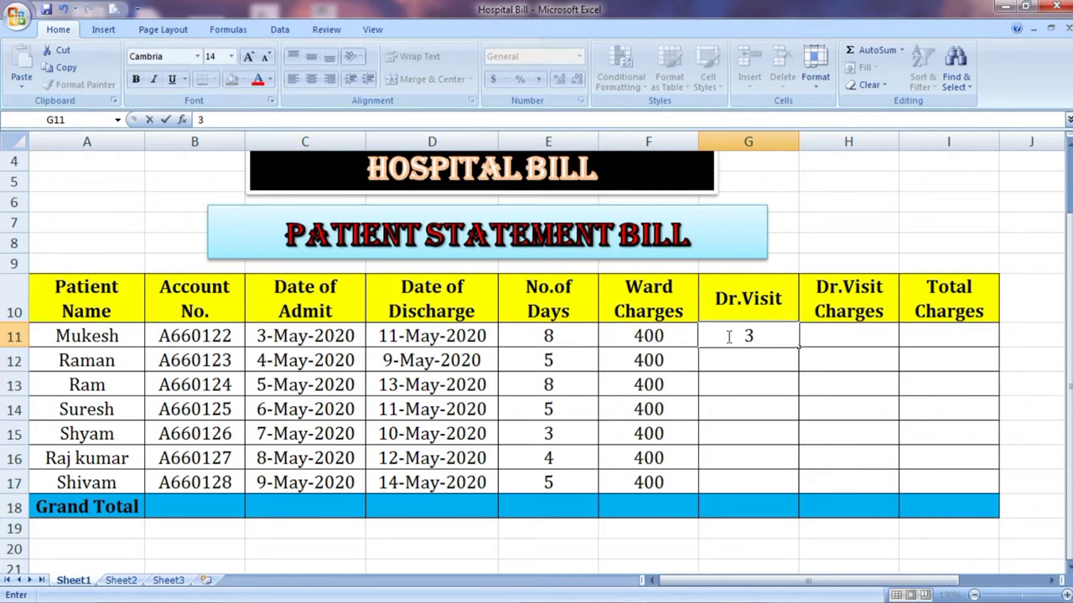
key("Return")
type("2")
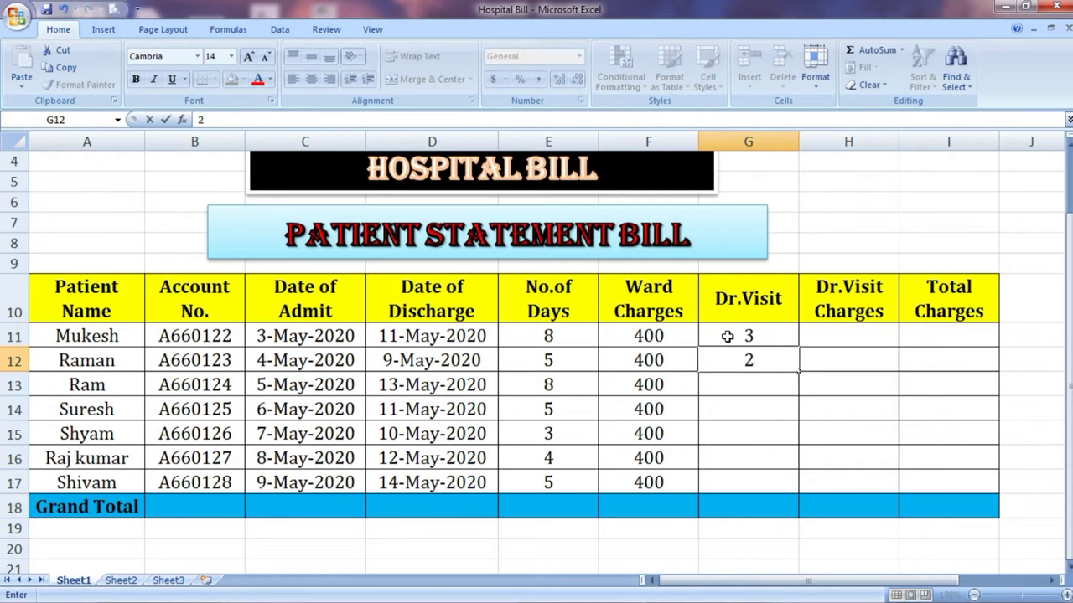
key("Return")
type("4")
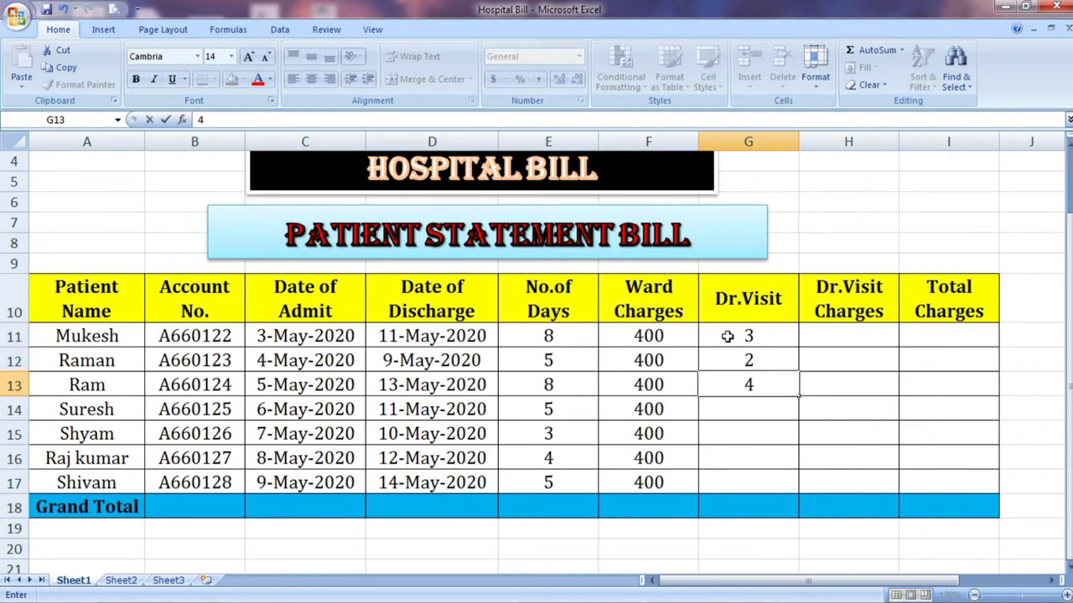
key("Return")
type("6")
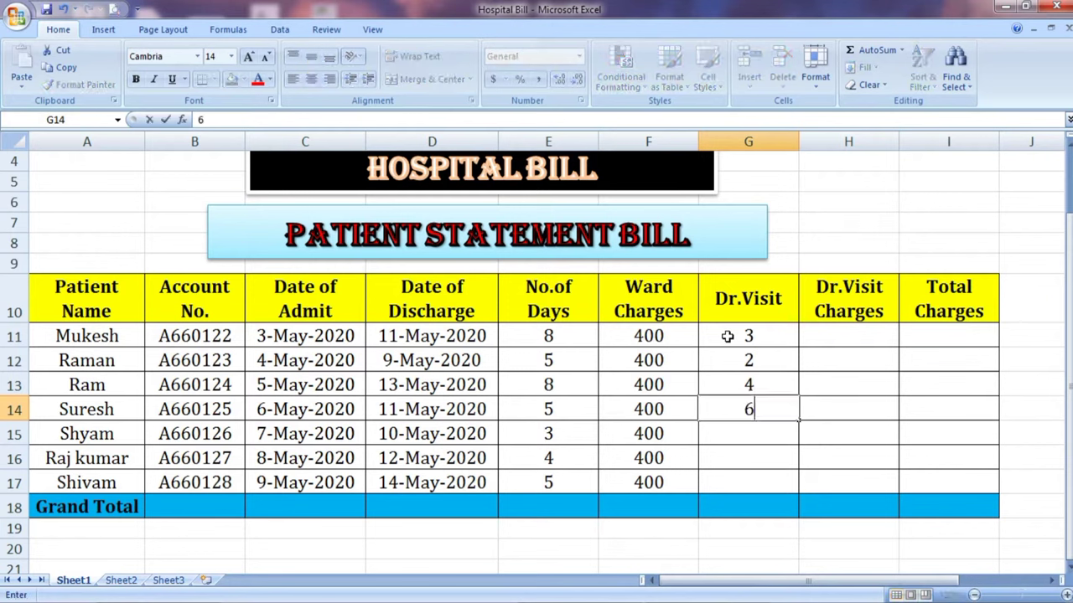
key("Return")
type("4")
key("Return")
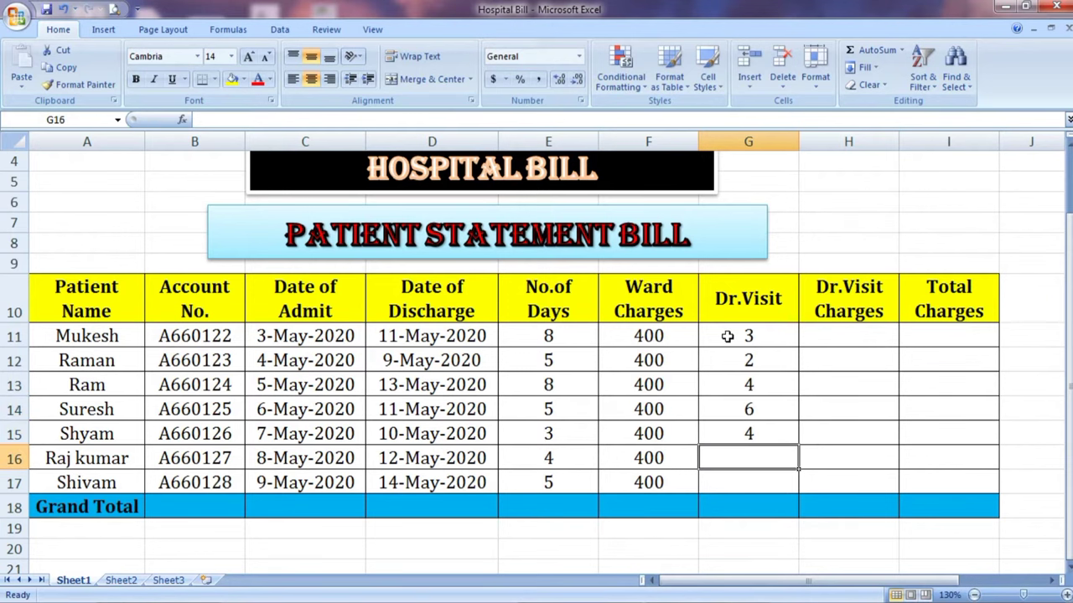
type("6")
key("Return")
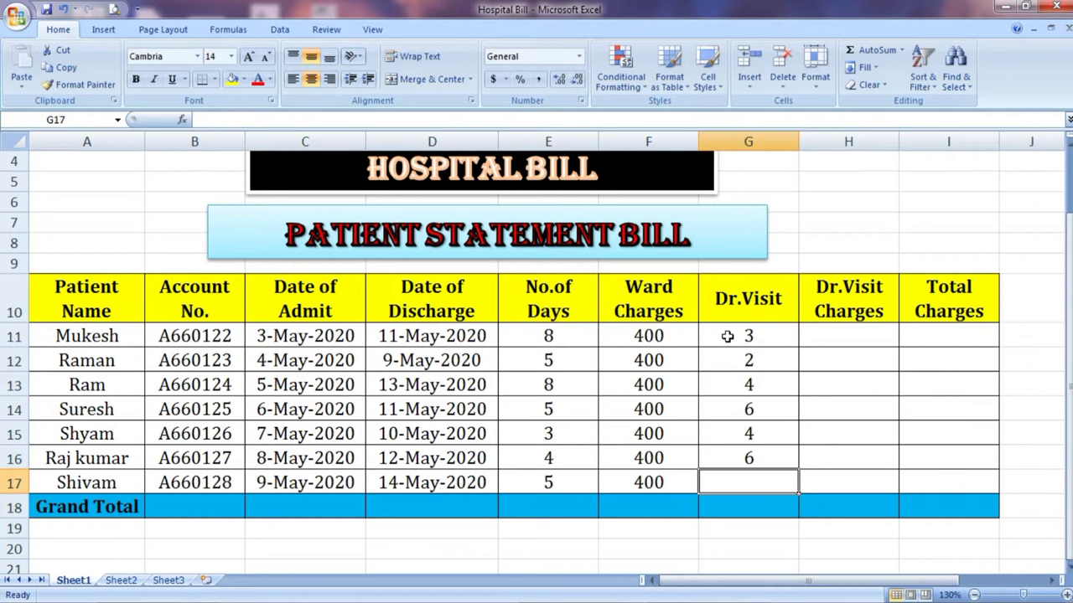
type("3")
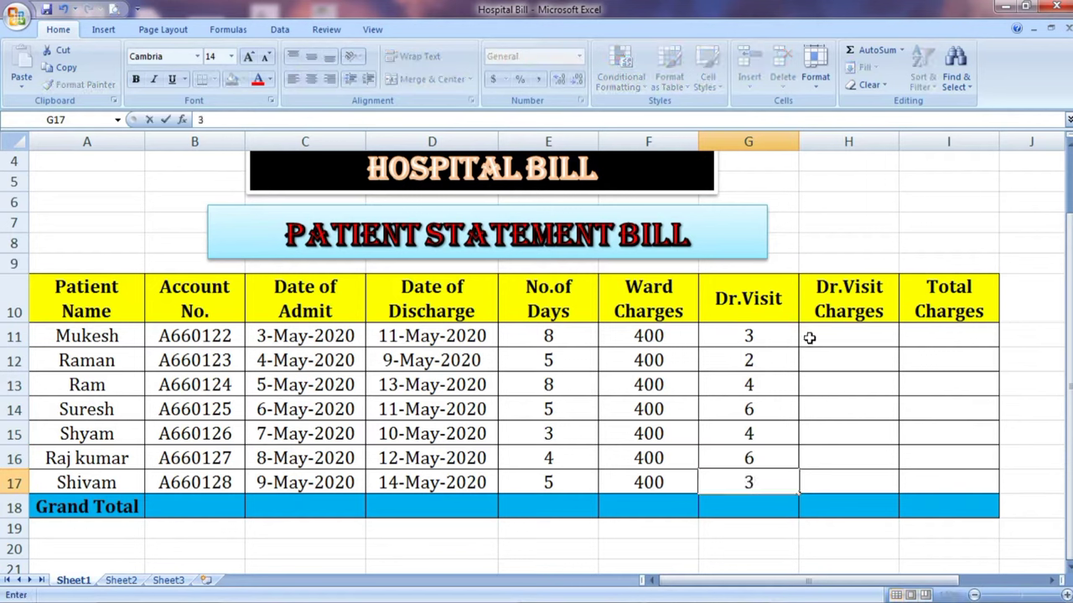
left_click(809, 338)
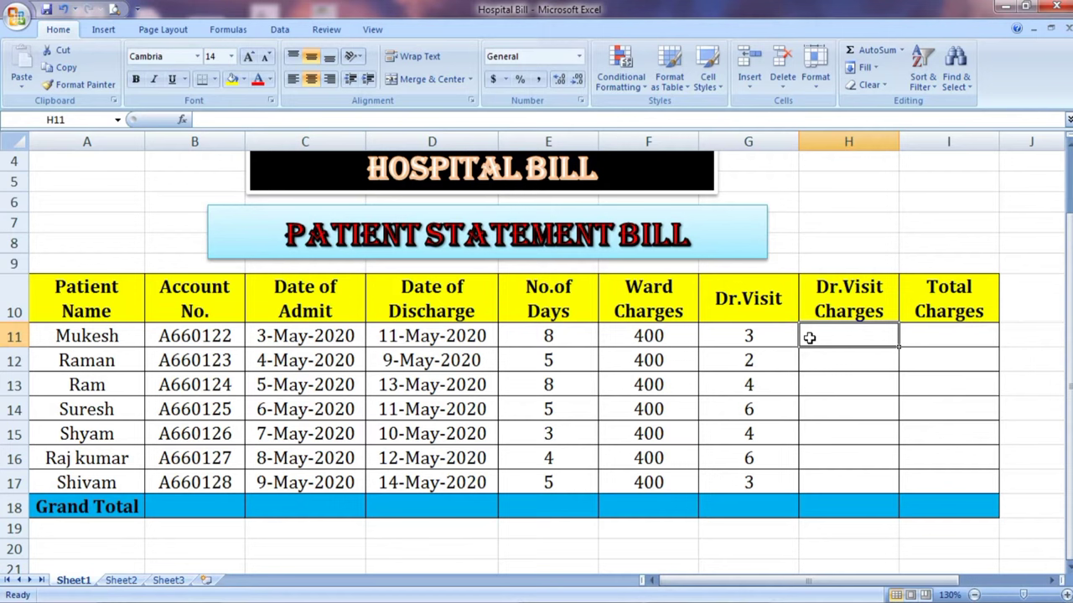
type("500")
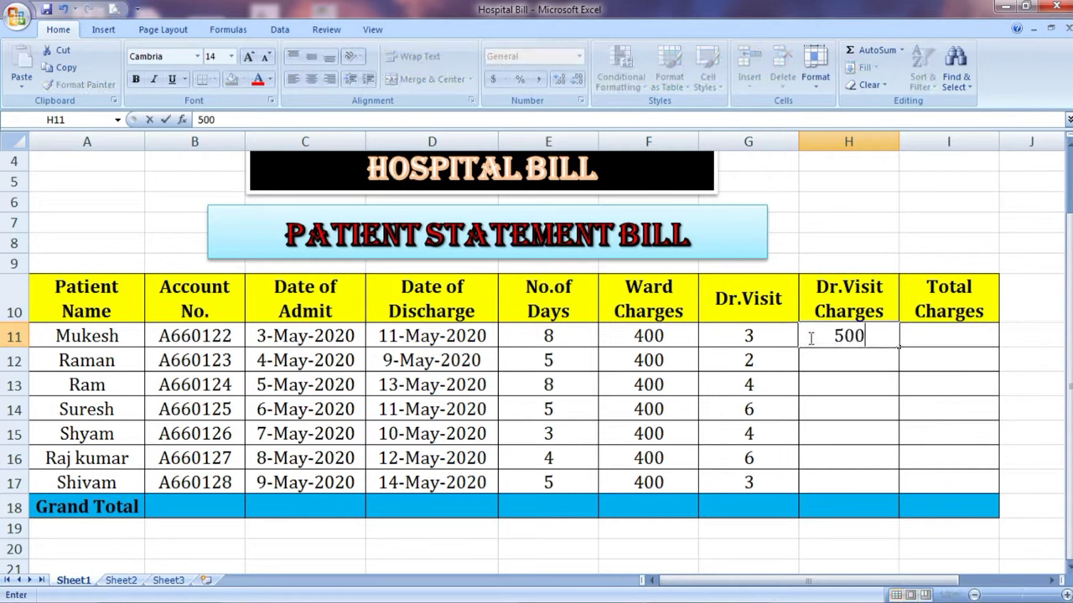
left_click(872, 389)
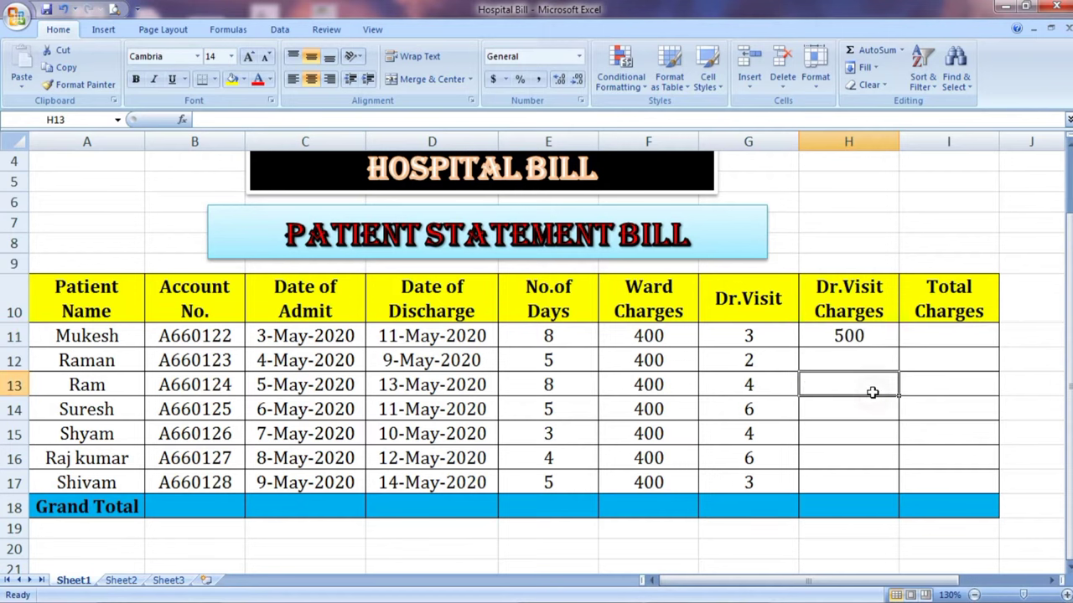
left_click(871, 332)
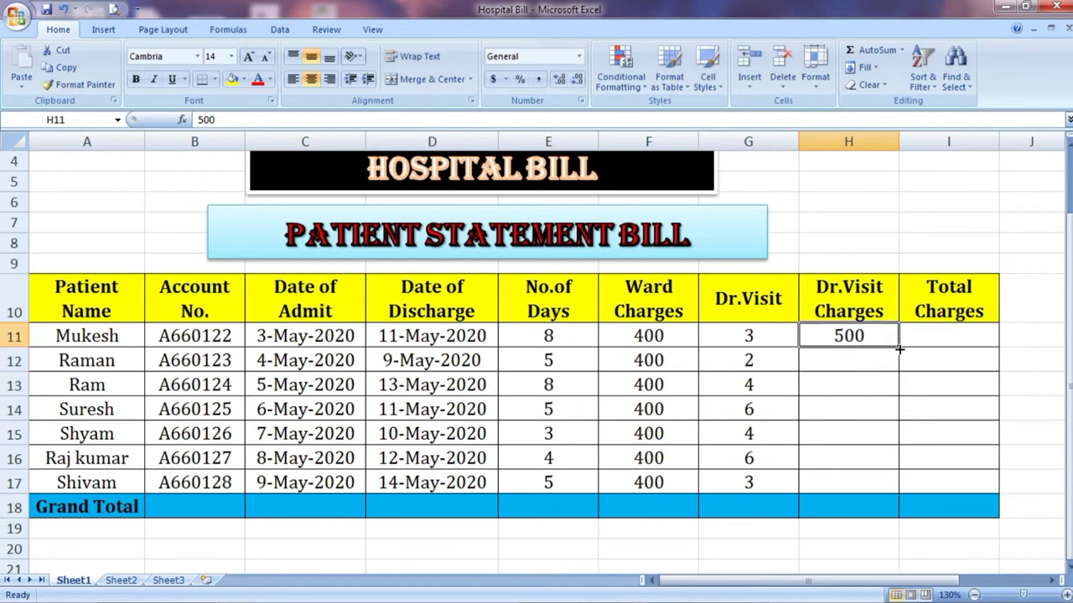
left_click_drag(898, 349, 876, 486)
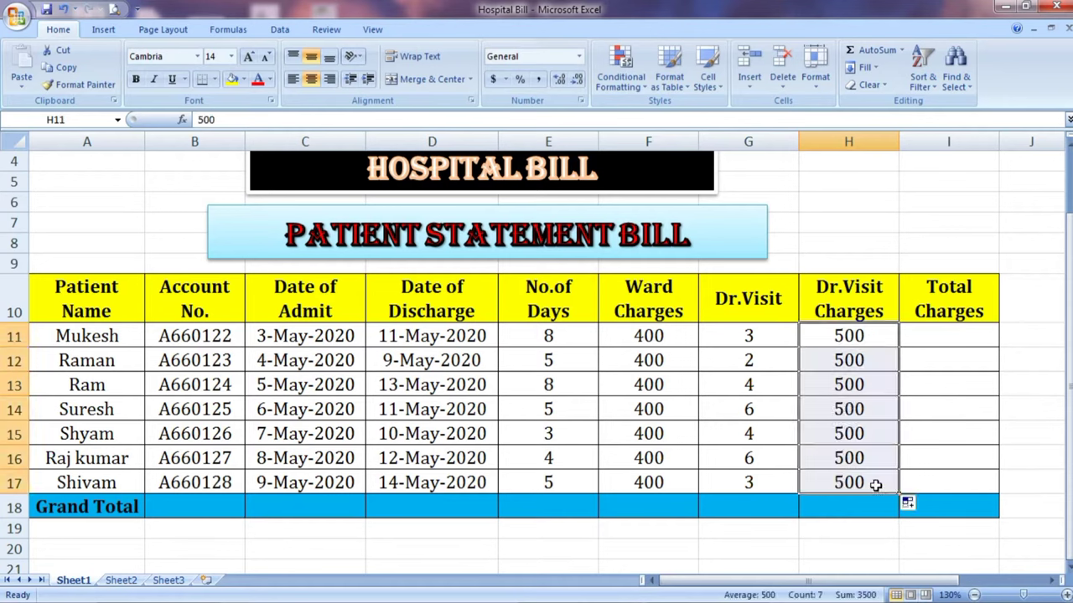
left_click(881, 339)
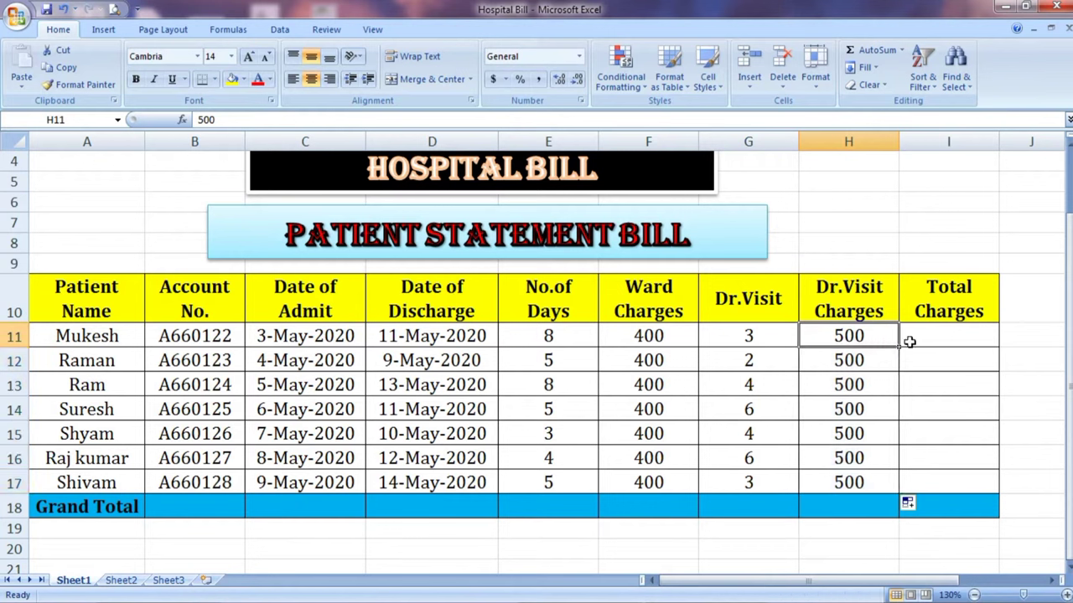
left_click(918, 341)
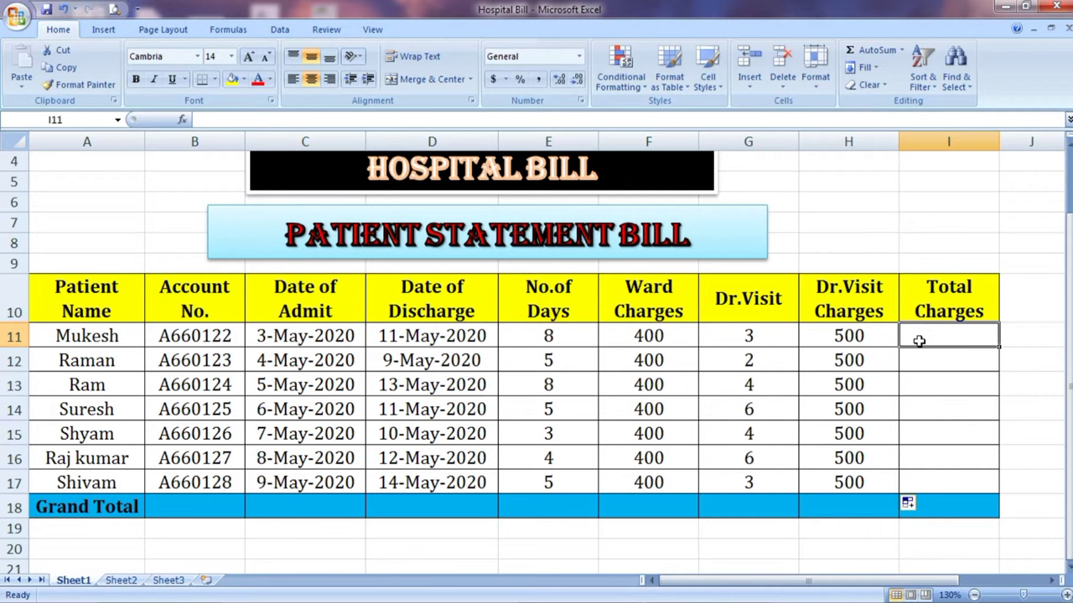
Step: Start the I11 Total Charges formula with =(E11*F11)+
type("=")
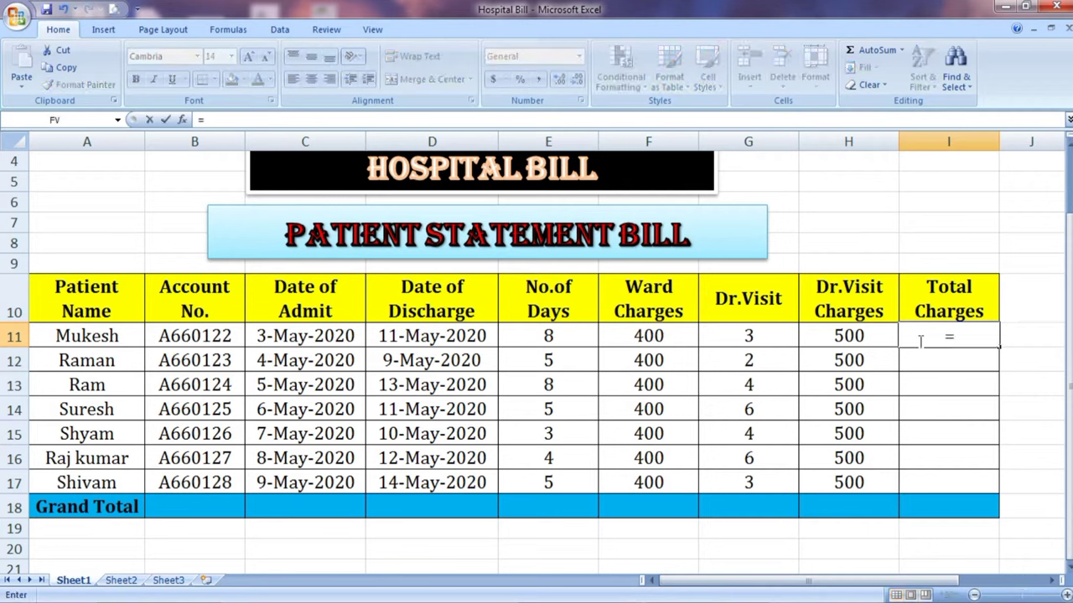
type("(")
left_click(582, 335)
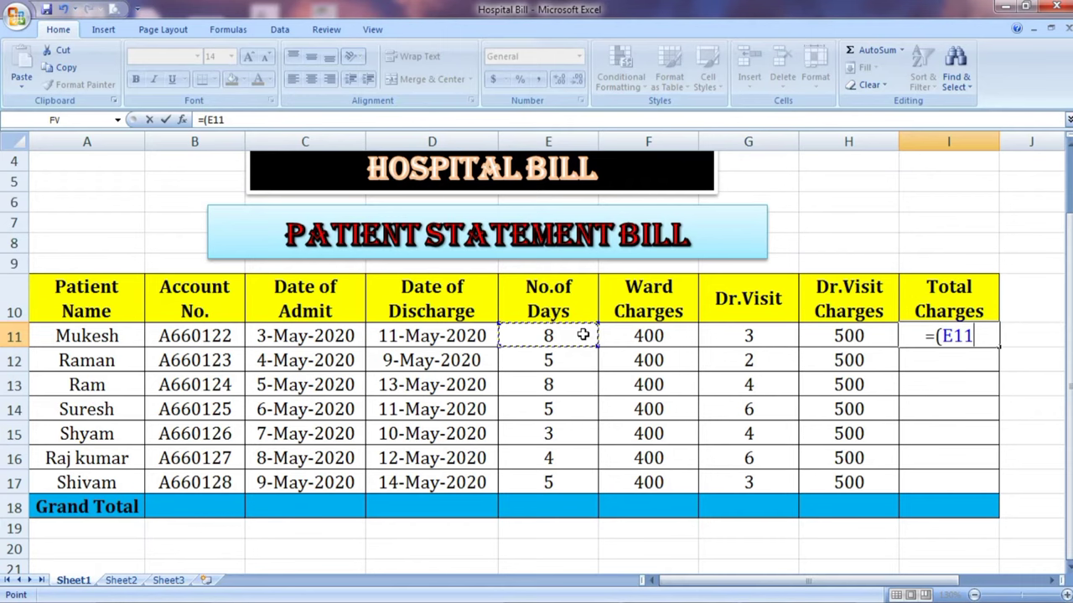
type("*")
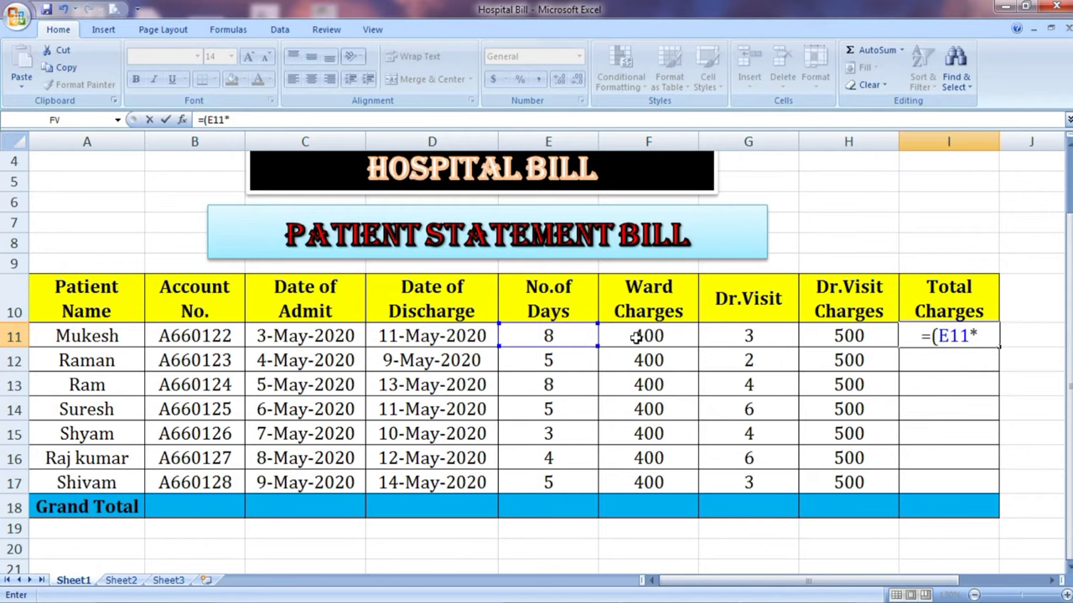
left_click(637, 336)
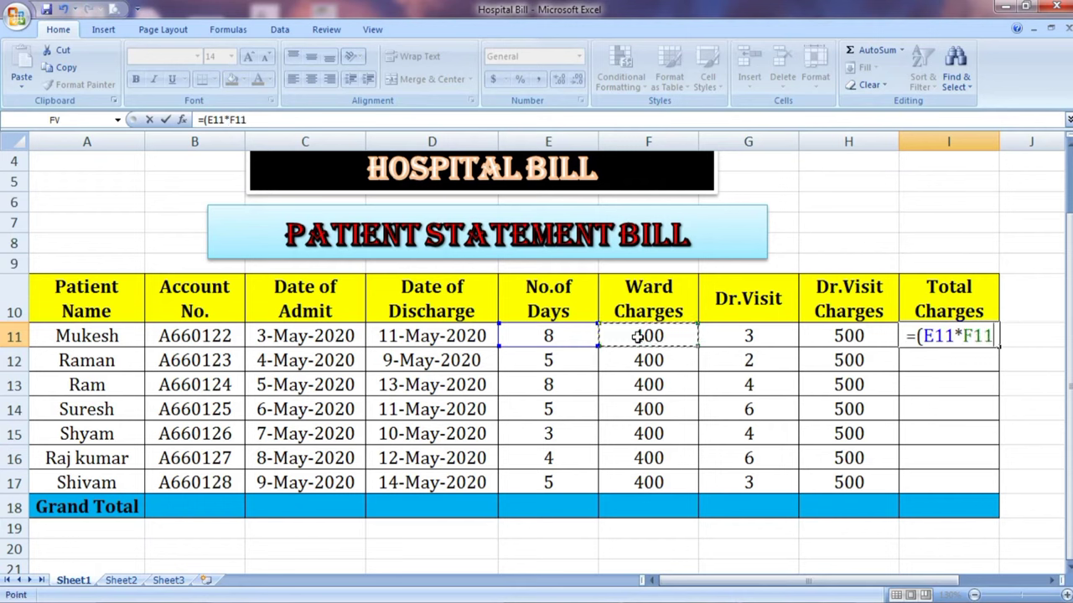
type(")")
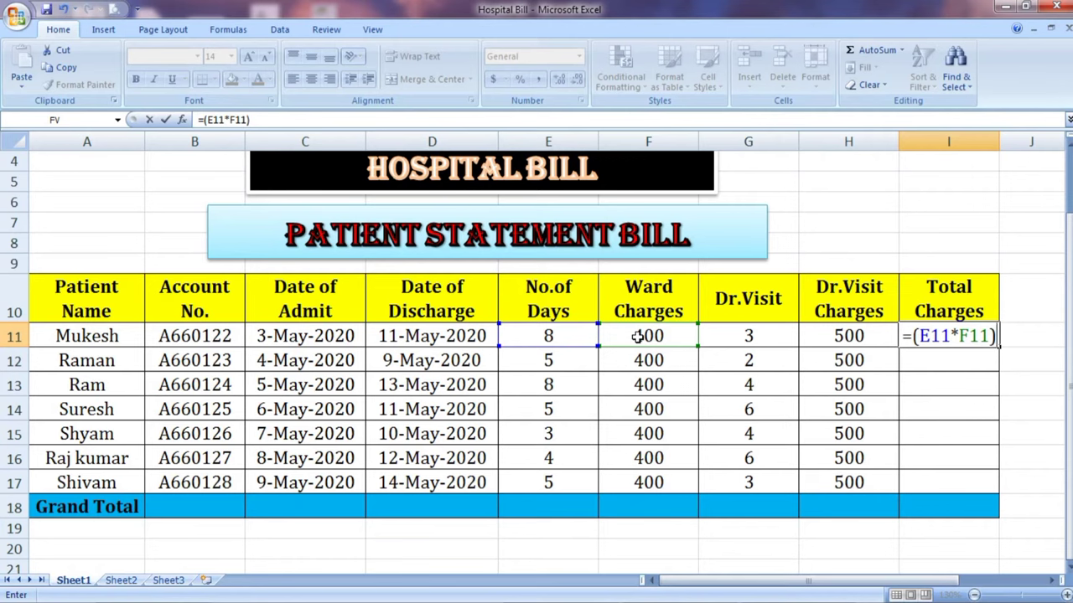
type("+")
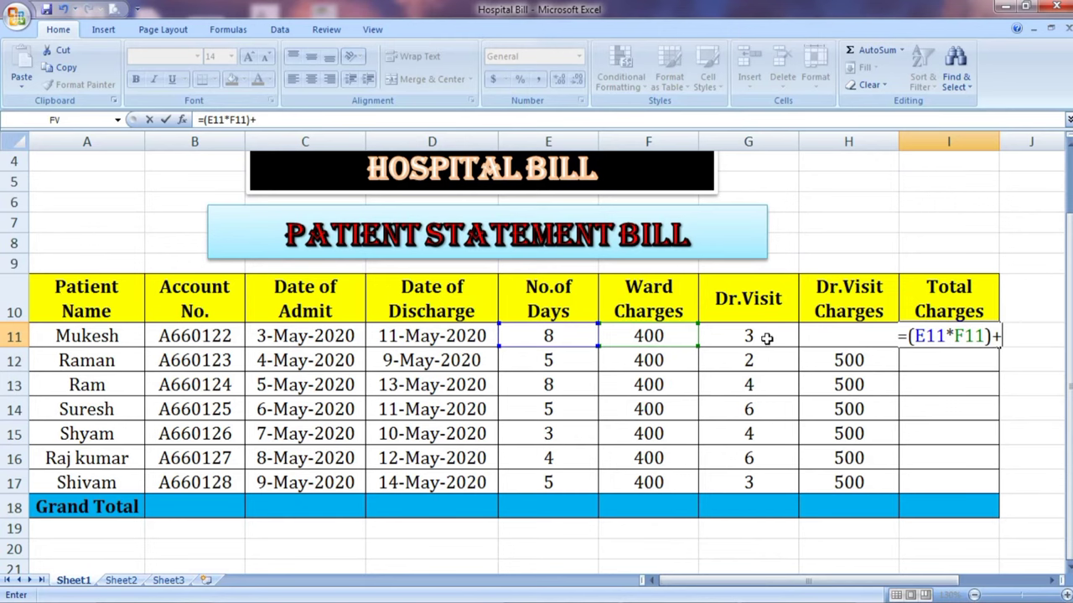
Step: Finish the I11 formula with G11*H11 so it shows 4700
left_click(766, 336)
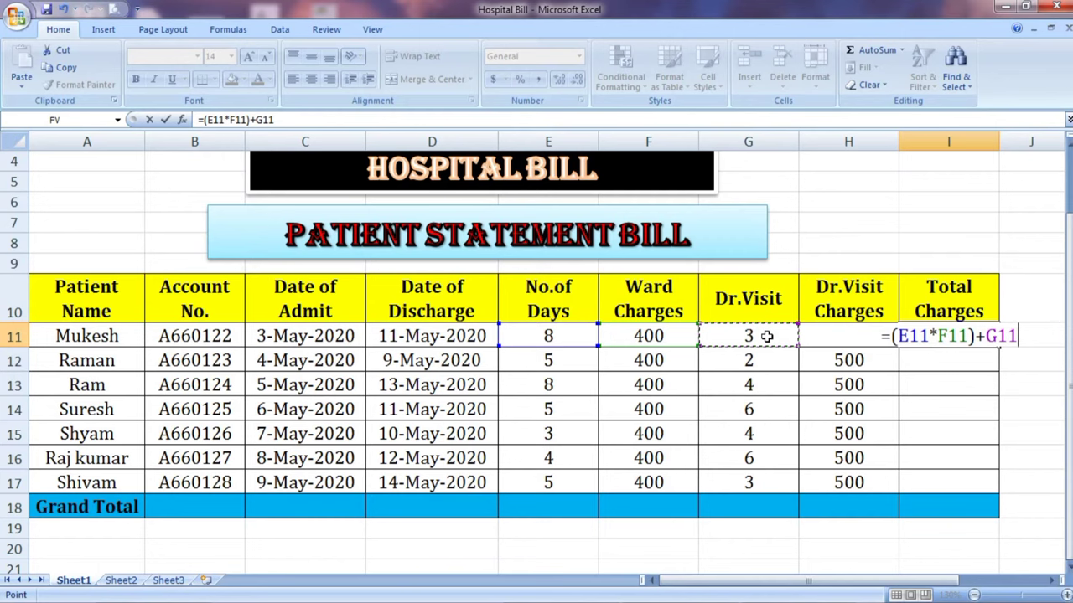
type("*")
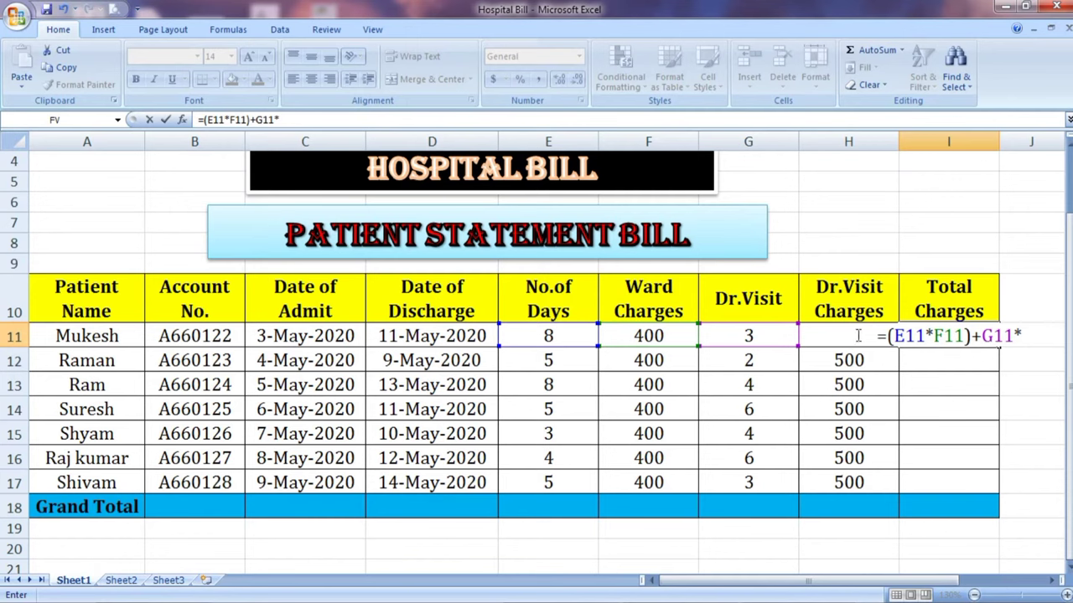
left_click(856, 337)
left_click(858, 339)
type("h1")
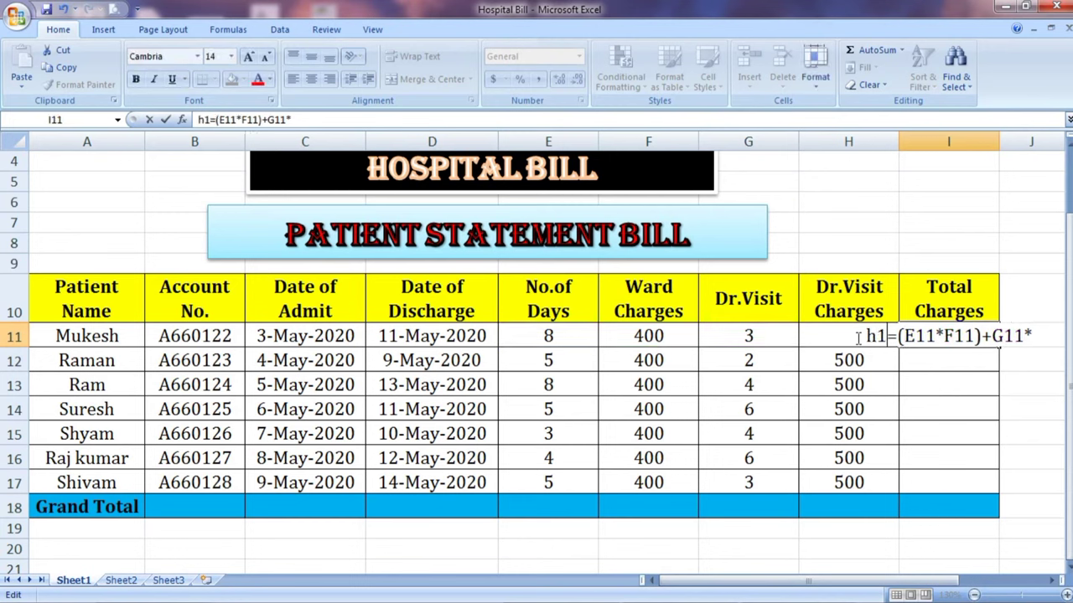
type("1")
key("BackSpace")
key("BackSpace")
key("BackSpace")
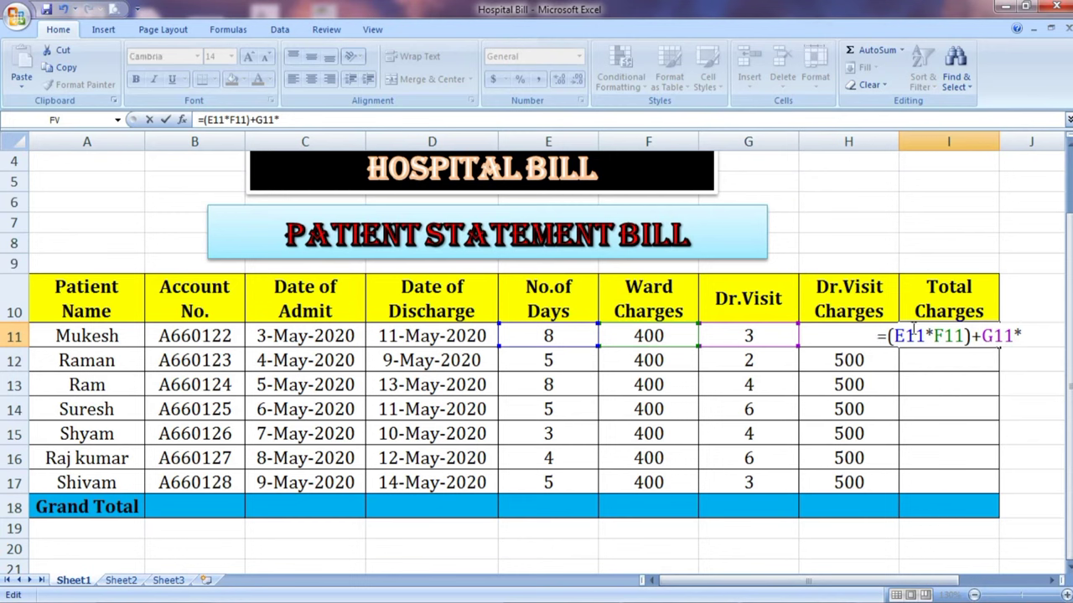
left_click(1032, 334)
type("h")
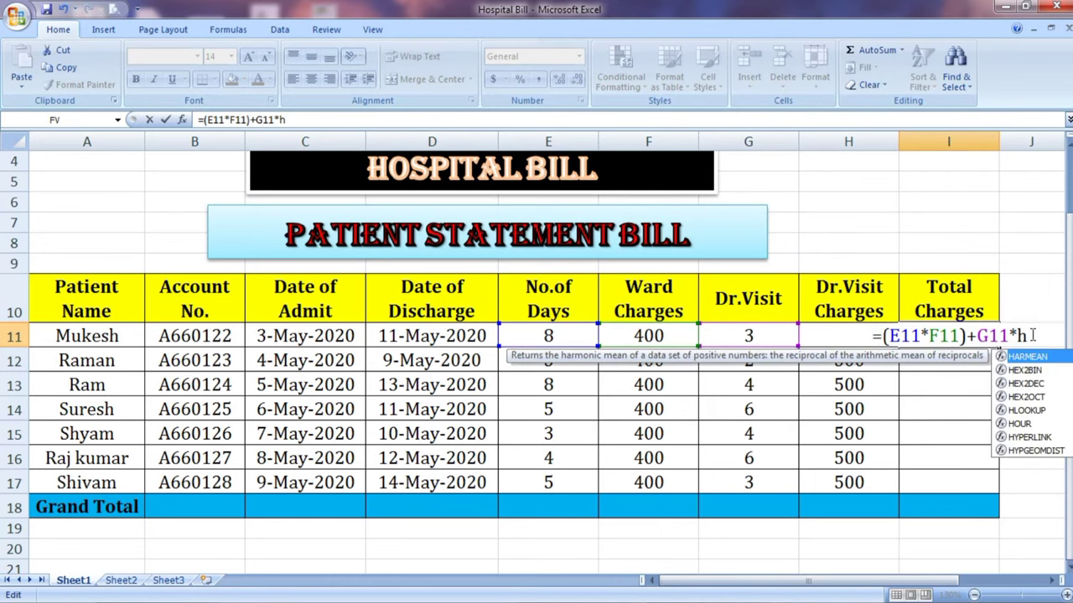
type("11")
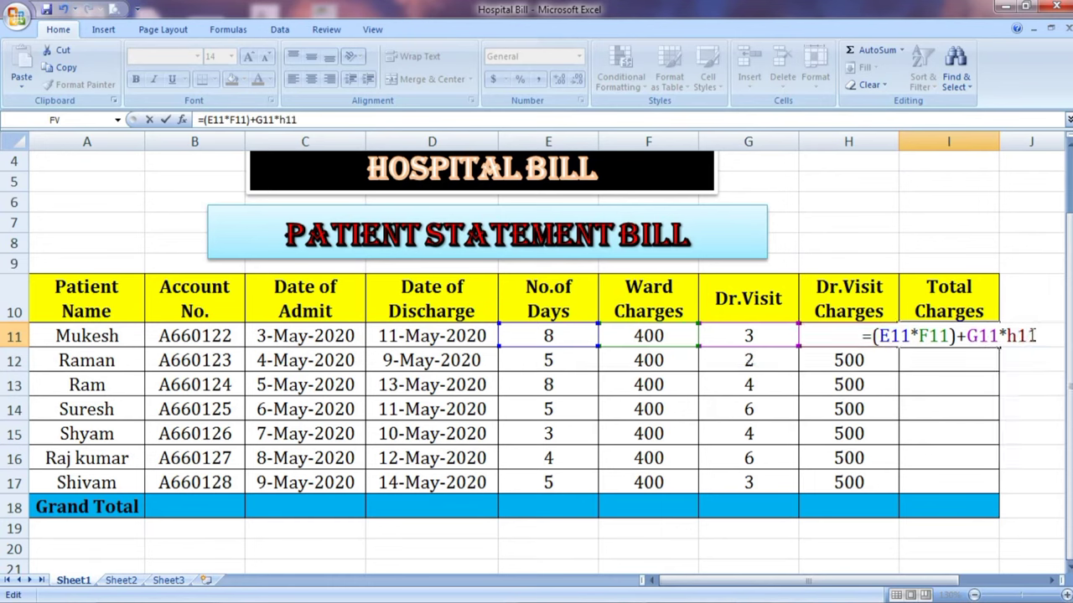
key("Return")
Step: Fill the I11 formula down to I17, giving 3000, 5200, 5000, 3200, 4600 and 3500
left_click_drag(955, 360, 972, 481)
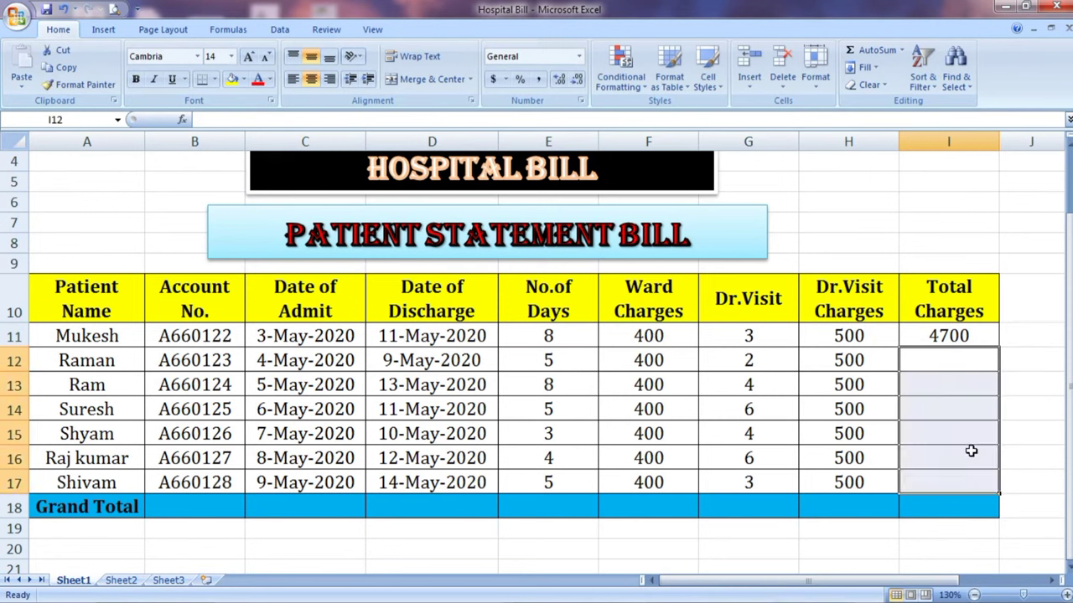
left_click(960, 333)
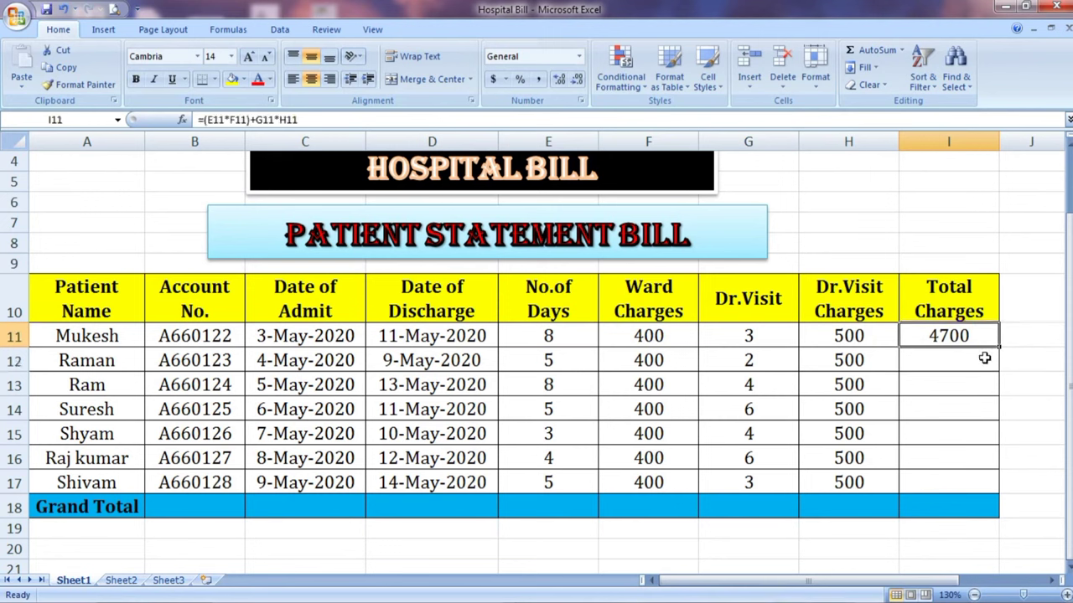
left_click_drag(999, 349, 986, 485)
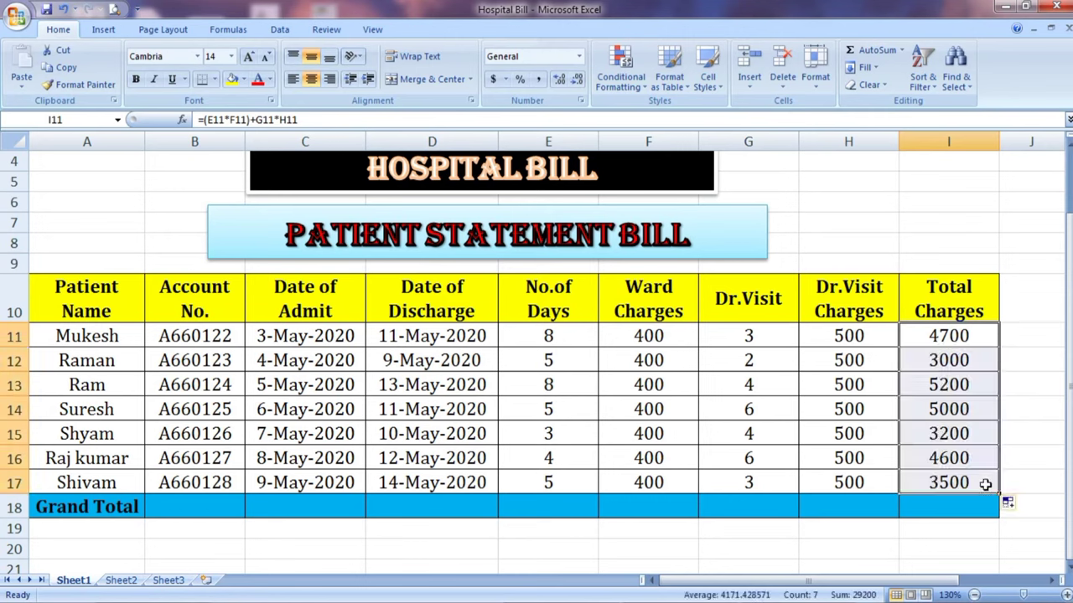
left_click(940, 438)
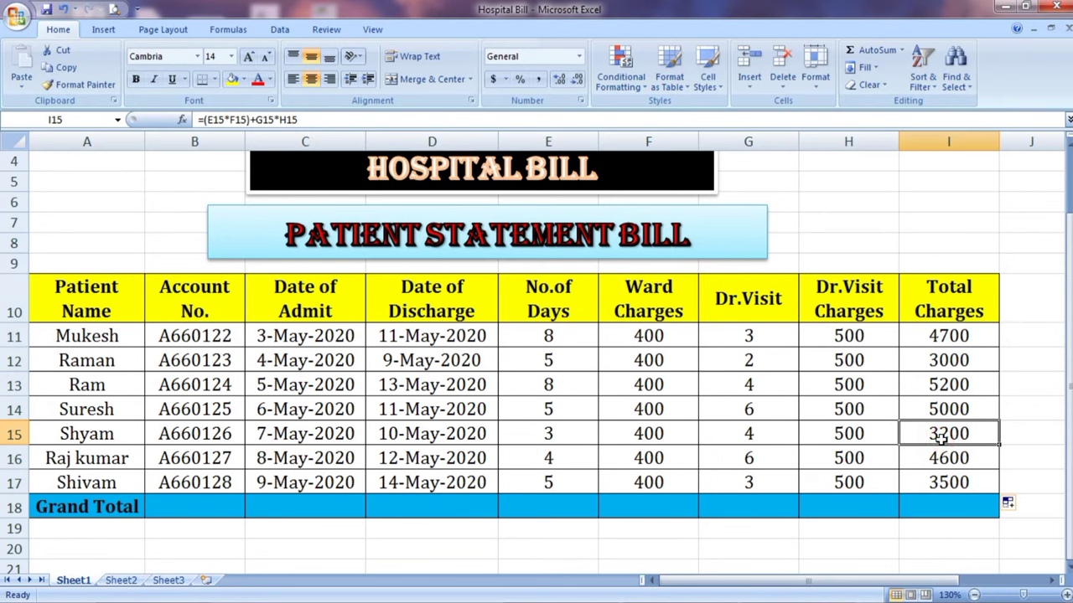
Step: Enter =SUM(I11:I17) in Grand Total cell I18, totalling 29200
left_click(943, 503)
type("=")
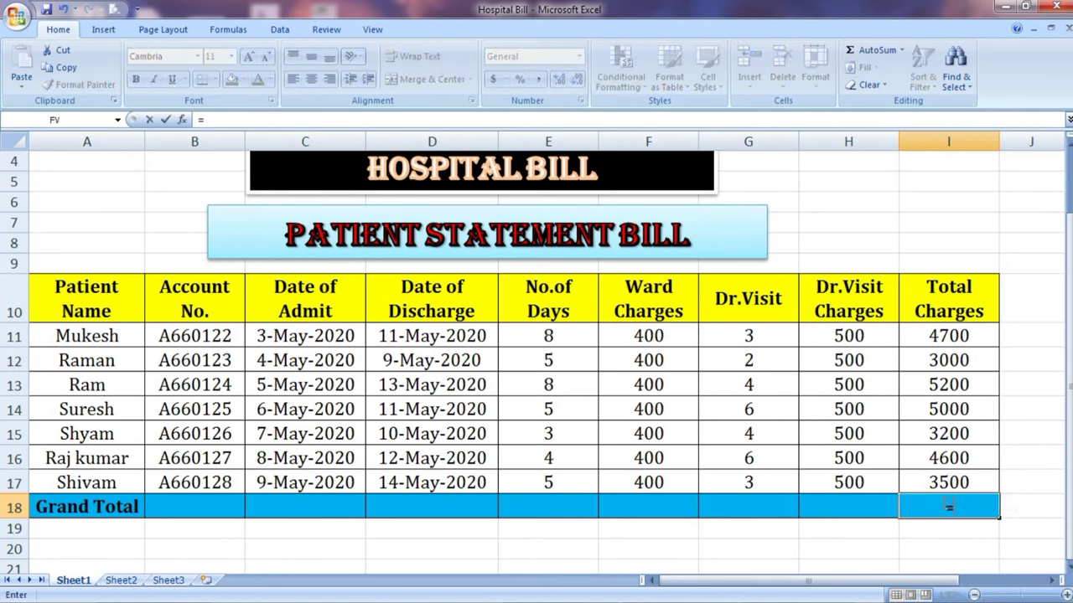
type("s")
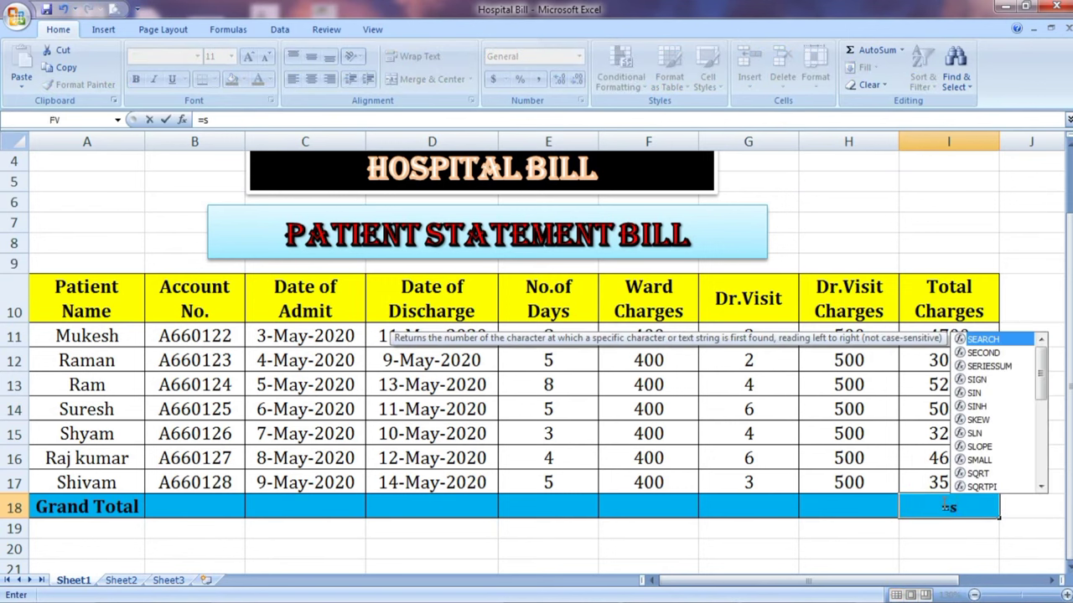
type("um")
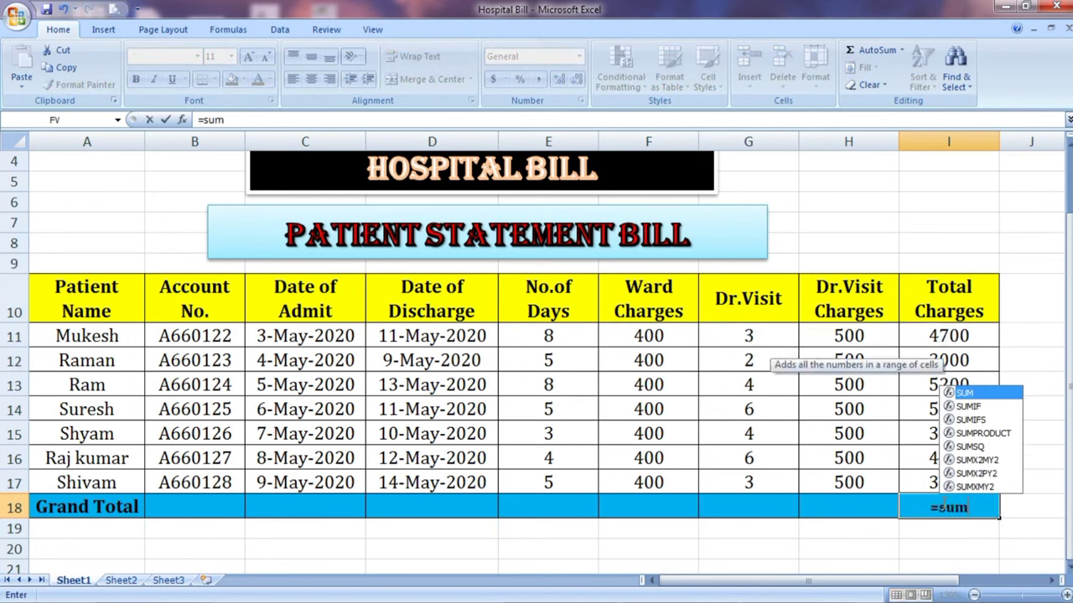
type("(")
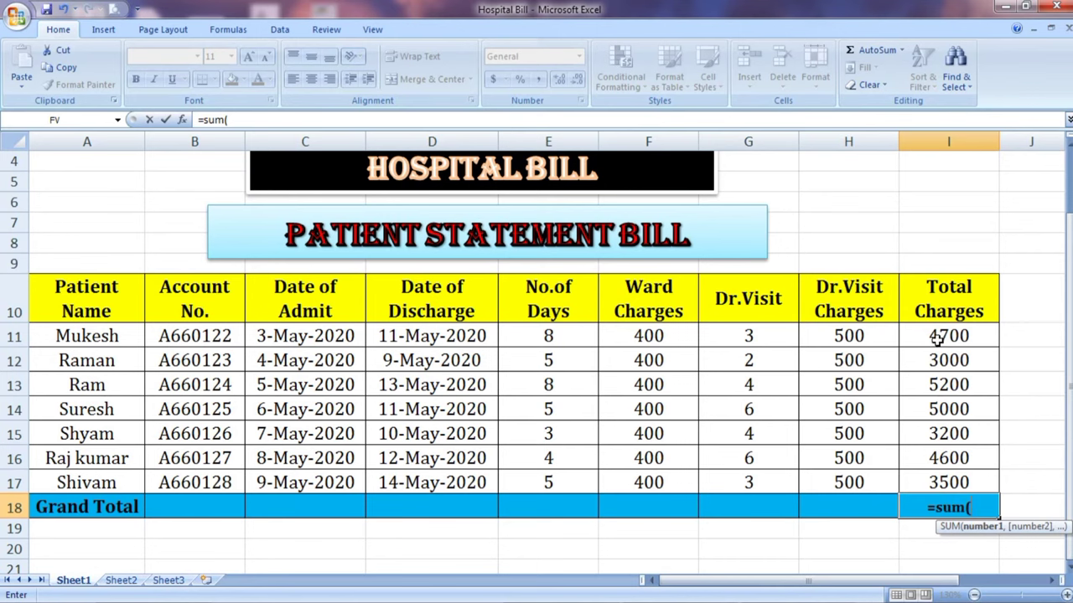
left_click(937, 335)
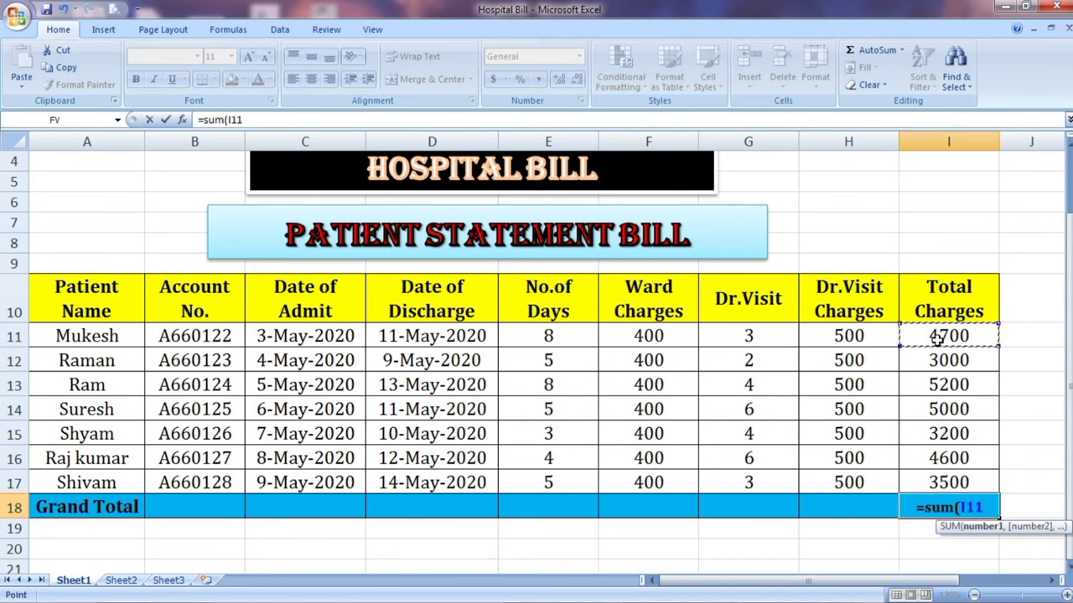
key("F8")
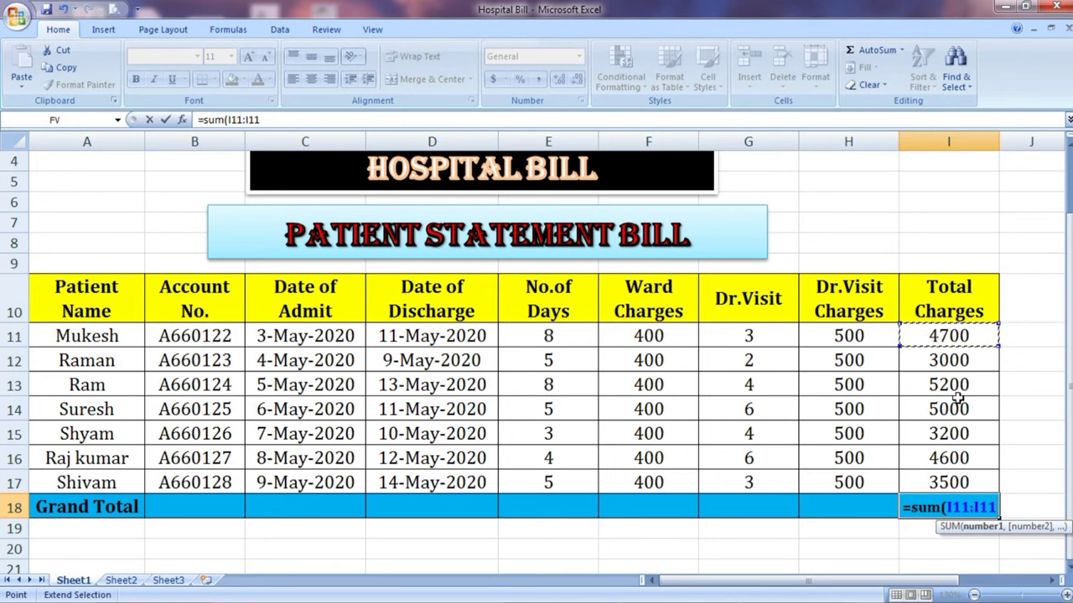
left_click(947, 480)
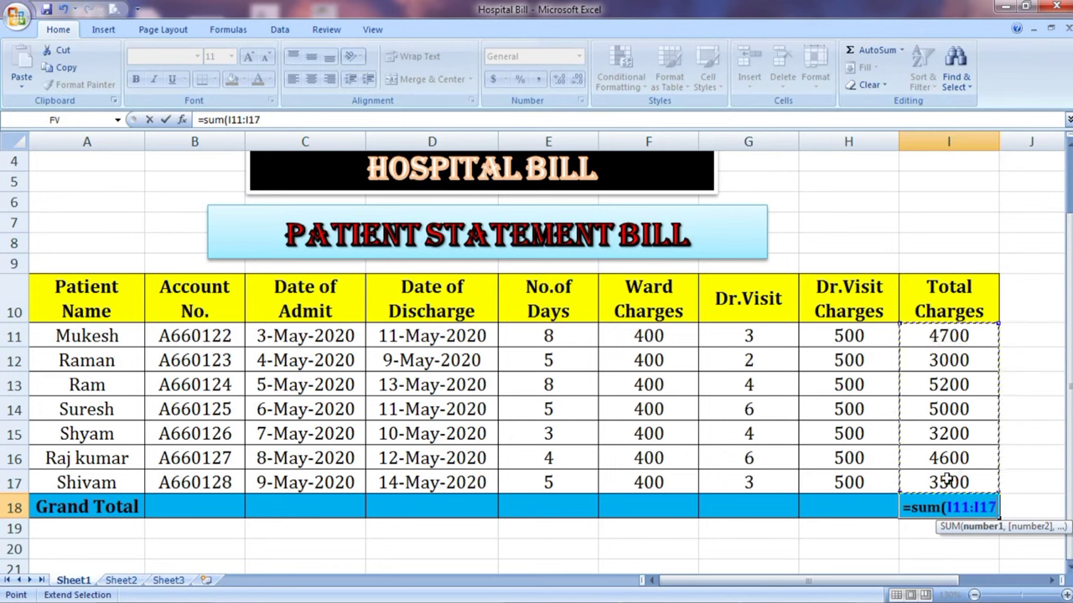
key("Return")
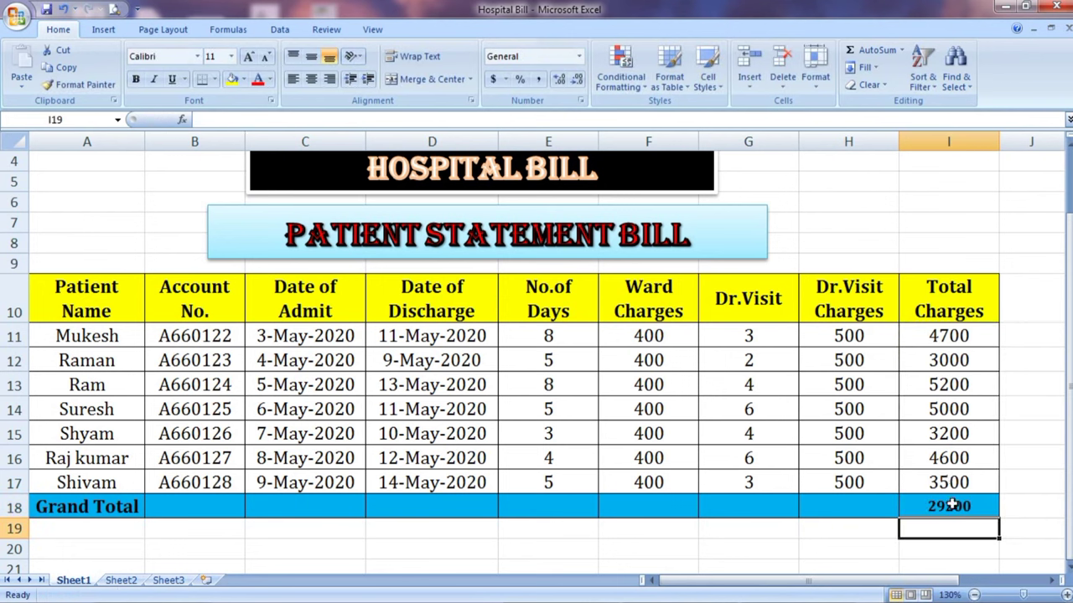
left_click(949, 506)
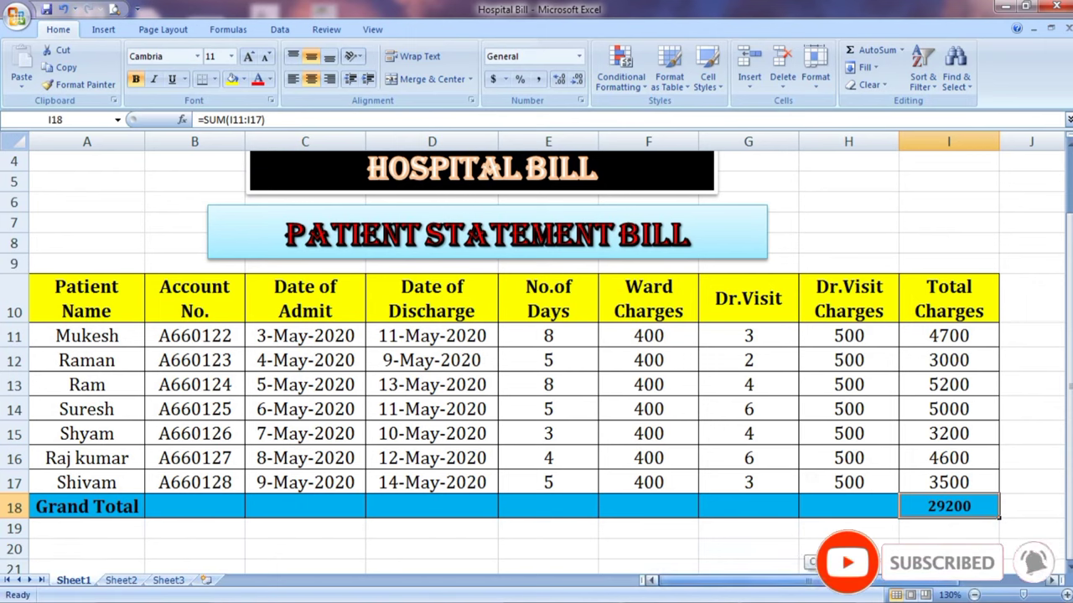
left_click_drag(822, 581, 872, 584)
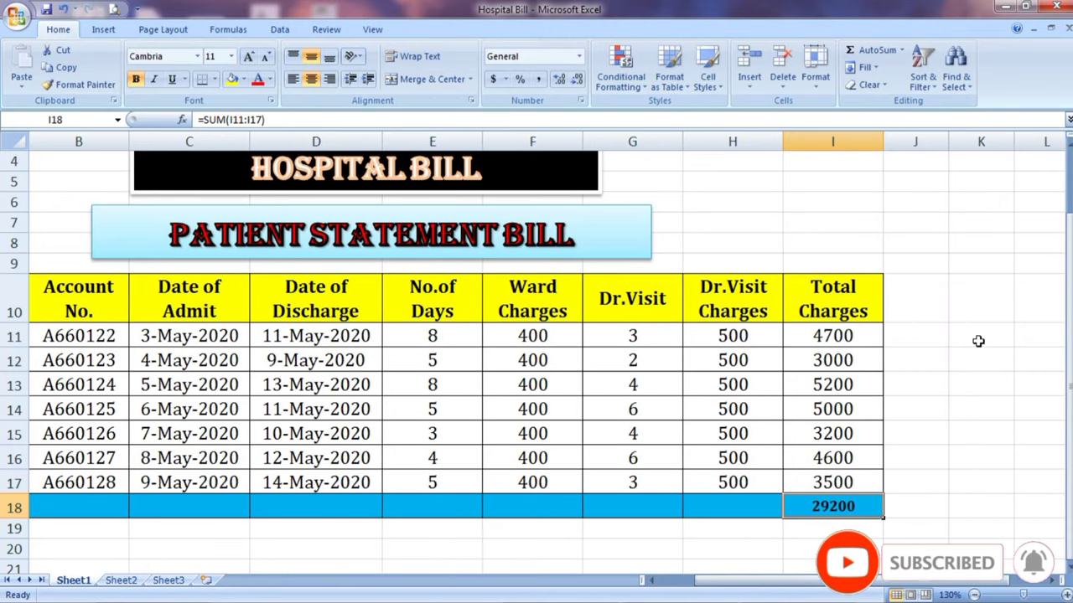